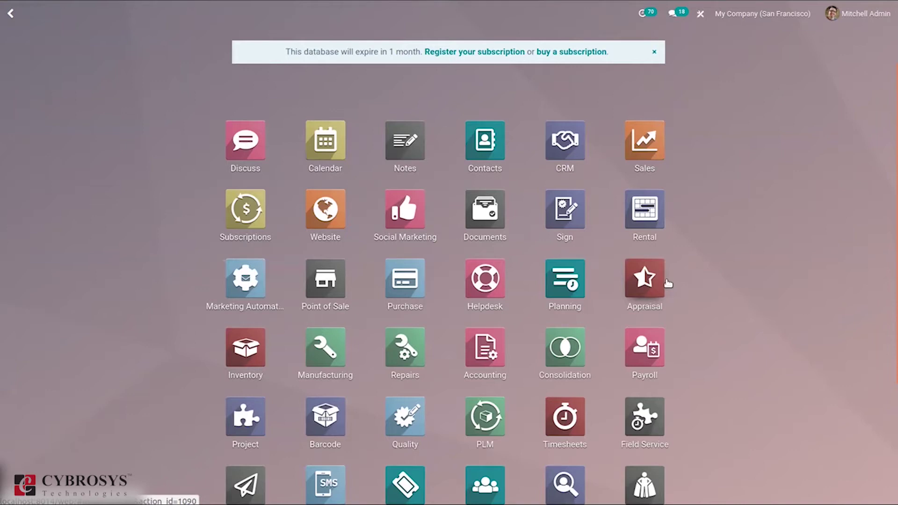
Step: Open the Appraisal app and list the appraisals of My Company (San Francisco) across all departments
{"action": "type", "text": "app"}
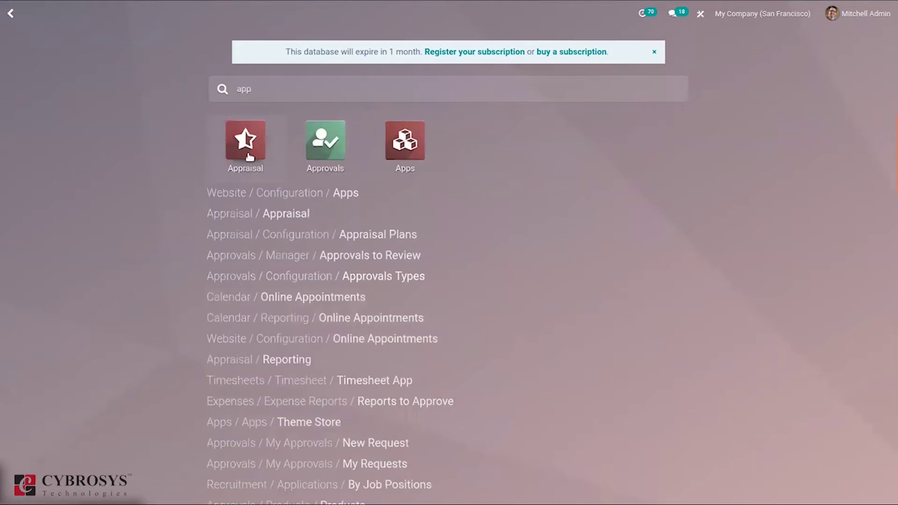
{"action": "left_click", "coordinate": [249, 157]}
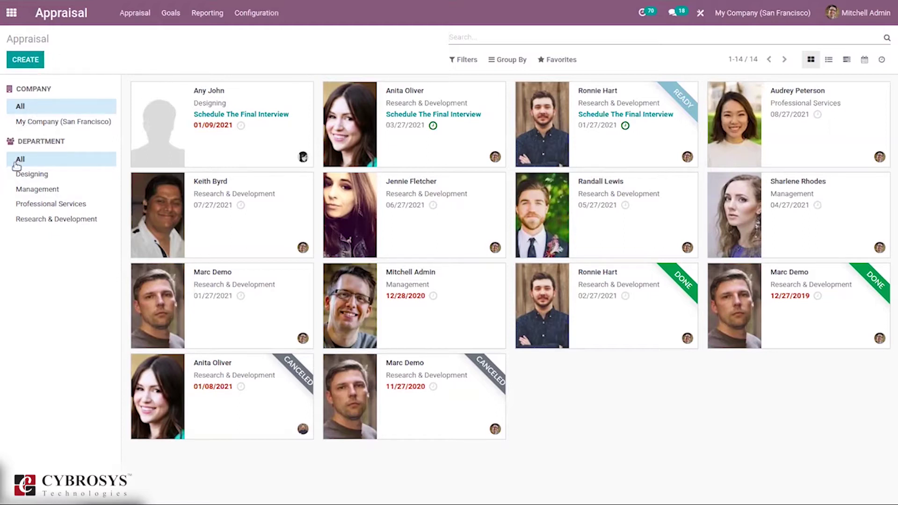
{"action": "left_click", "coordinate": [46, 179]}
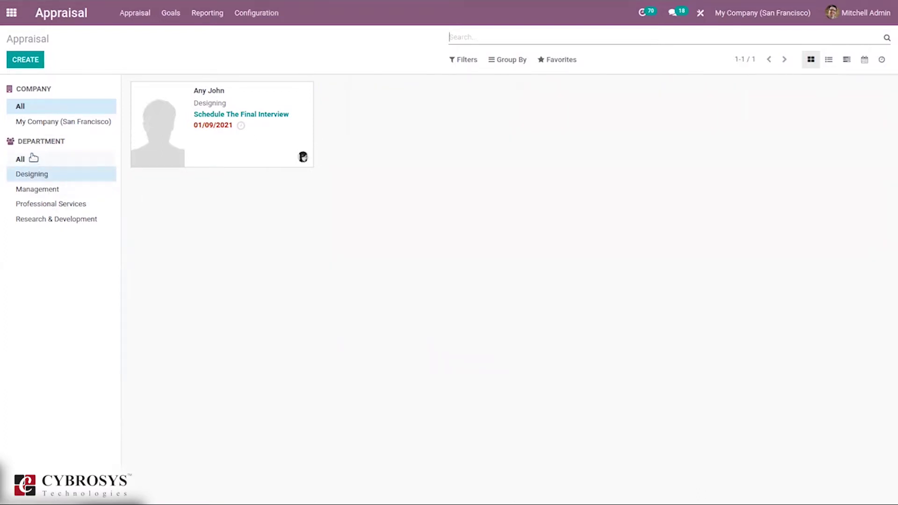
{"action": "left_click", "coordinate": [35, 122]}
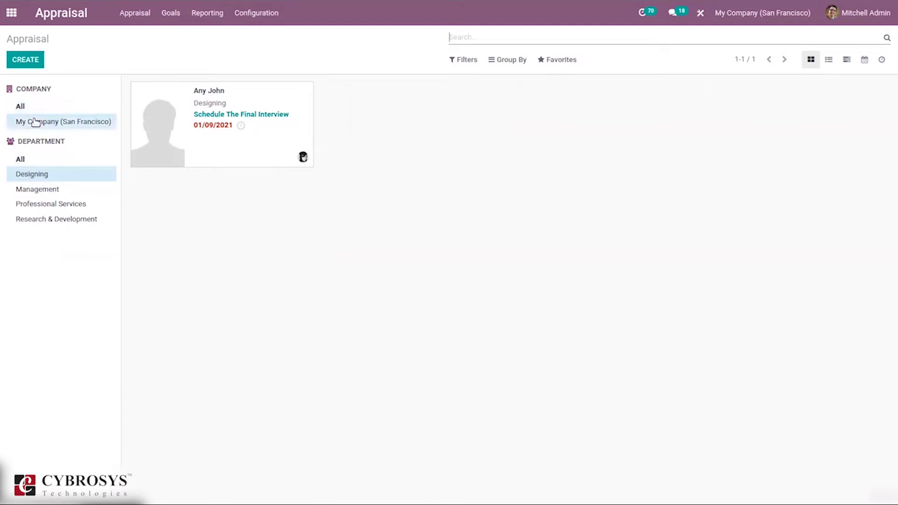
{"action": "left_click", "coordinate": [50, 159]}
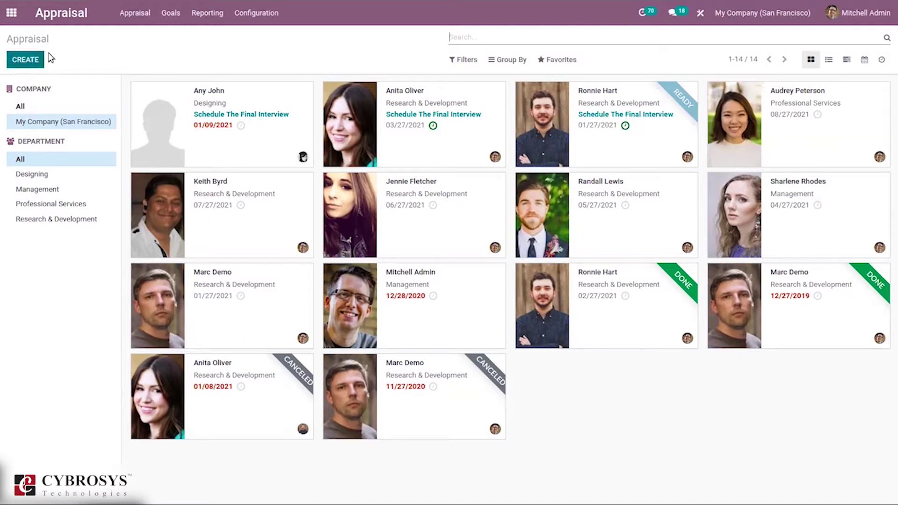
Step: Open the appraisal settings and enable 360 Feedback
{"action": "left_click", "coordinate": [250, 10]}
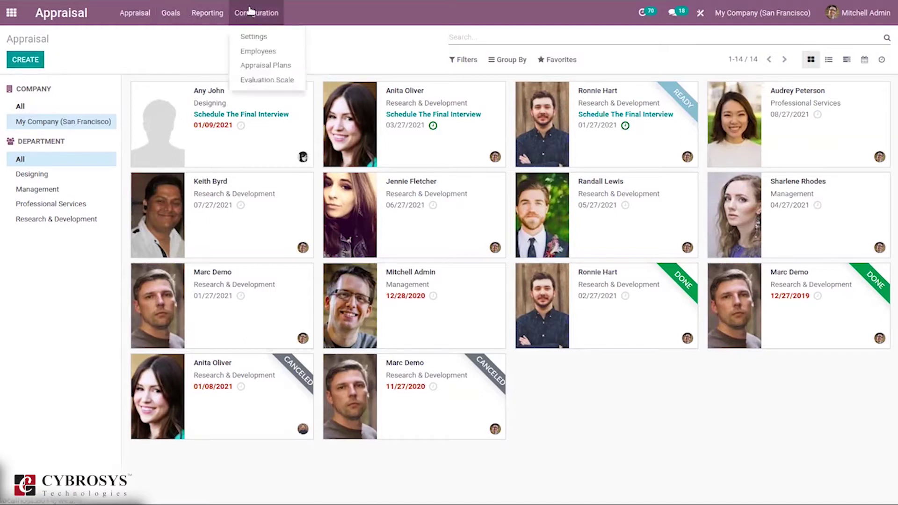
{"action": "left_click", "coordinate": [277, 37]}
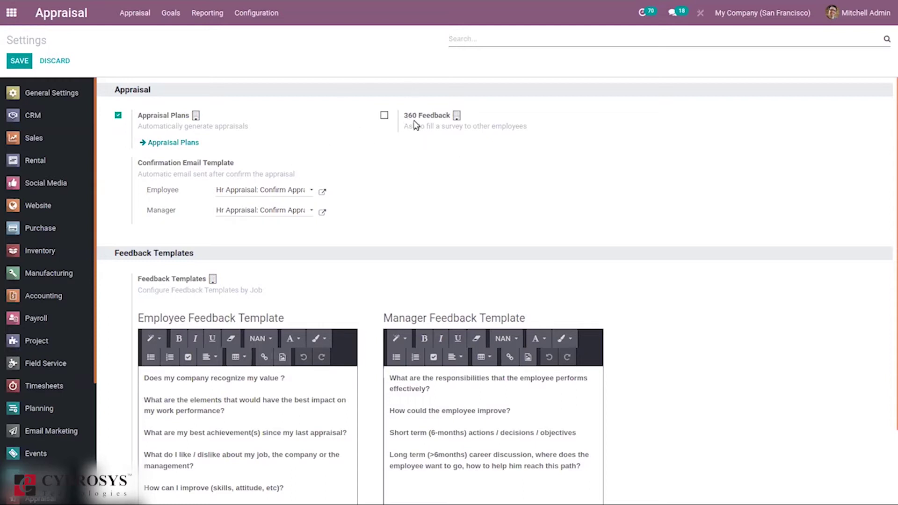
{"action": "left_click", "coordinate": [384, 115]}
{"action": "scroll", "coordinate": [889, 373], "scroll_direction": "down", "scroll_amount": 2}
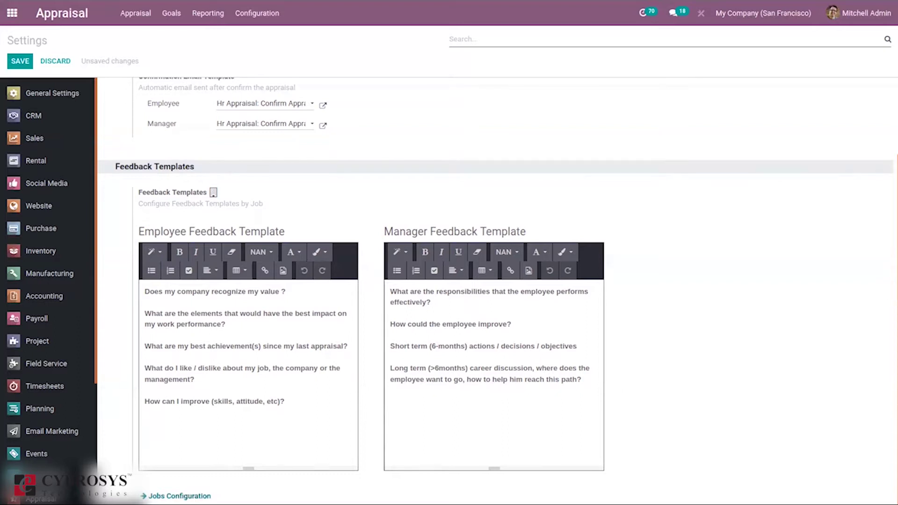
Step: Try to open the jobs configuration from the feedback templates, keep the pending changes and save the settings
{"action": "left_click", "coordinate": [179, 496]}
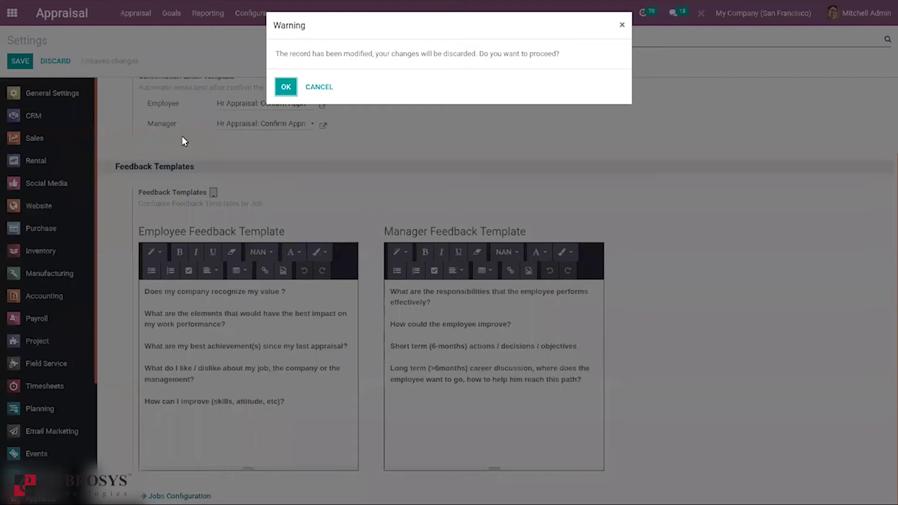
{"action": "left_click", "coordinate": [307, 87]}
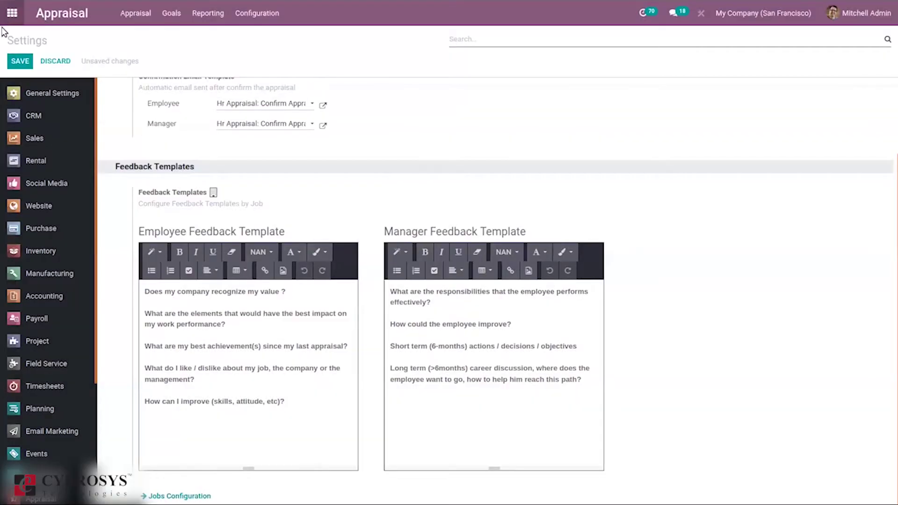
{"action": "left_click", "coordinate": [21, 66]}
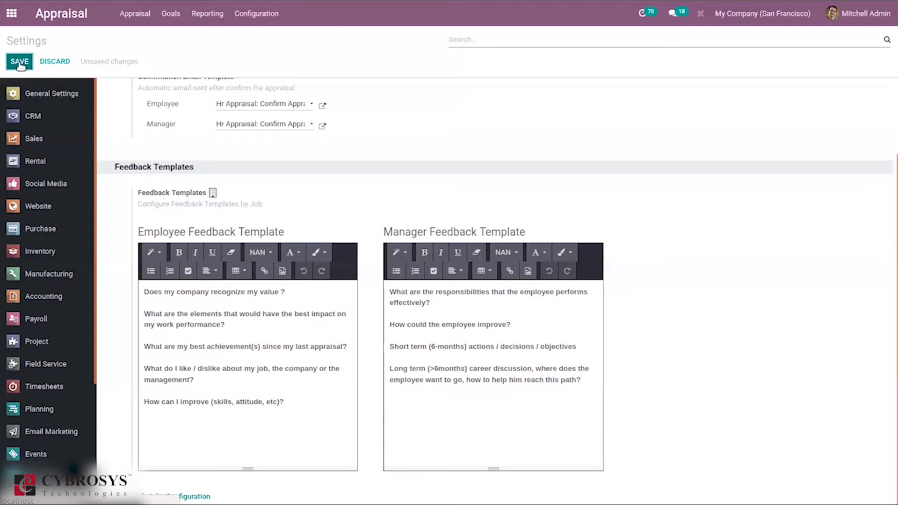
{"action": "left_click", "coordinate": [19, 62]}
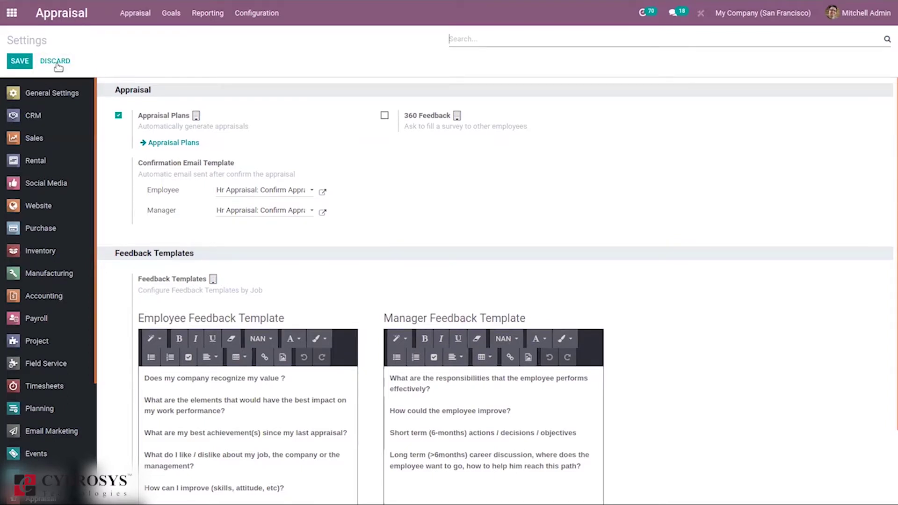
Step: Go back to the appraisals and create a new one with the employee selected, keeping the default deadline, and save it
{"action": "left_click", "coordinate": [142, 13]}
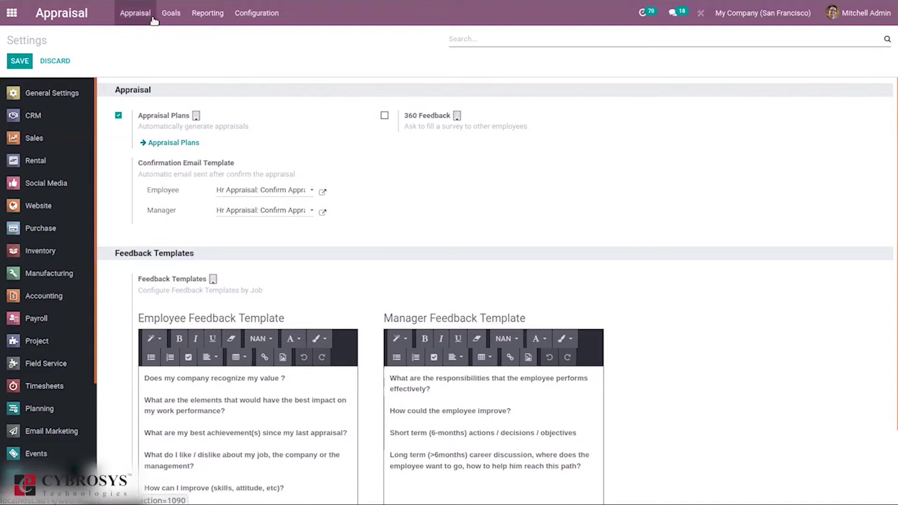
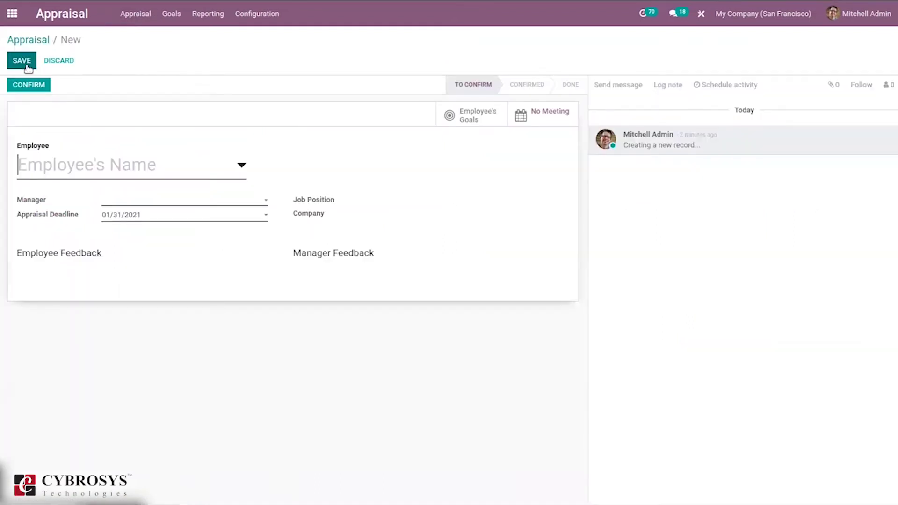
{"action": "left_click", "coordinate": [132, 169]}
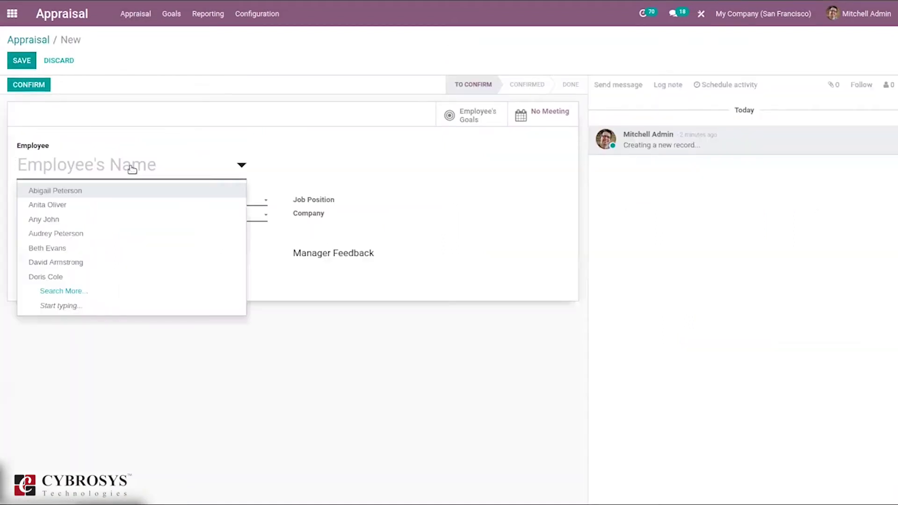
{"action": "left_click", "coordinate": [108, 212]}
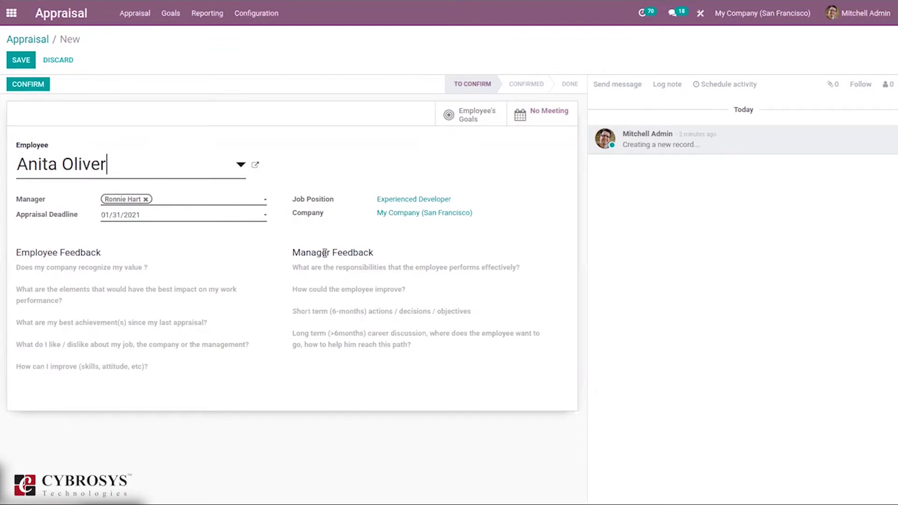
{"action": "left_click", "coordinate": [25, 59]}
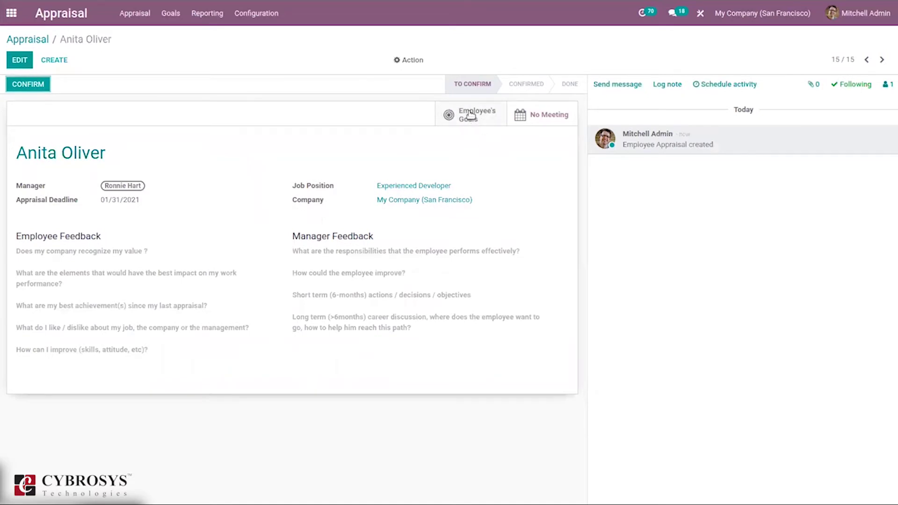
Step: Open the employee's goals from the appraisal and create a new goal named "Present KM Products Project"
{"action": "left_click", "coordinate": [470, 115]}
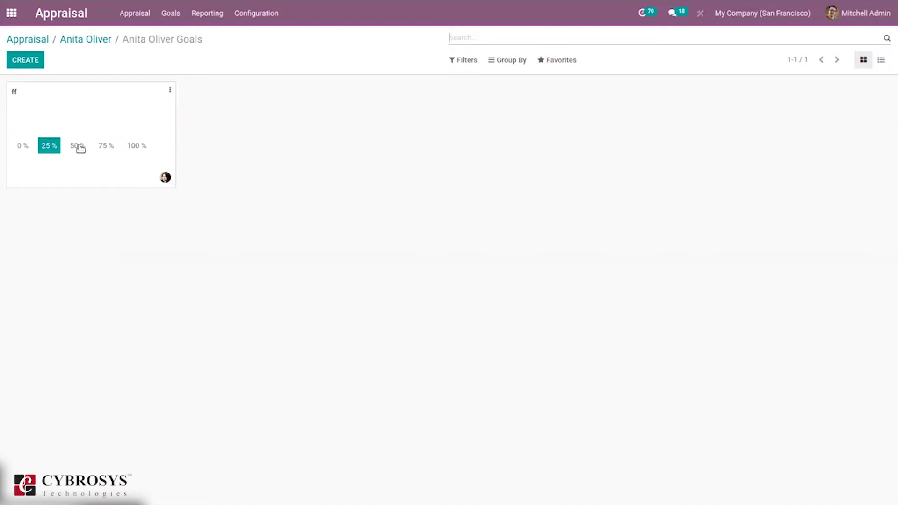
{"action": "left_click", "coordinate": [25, 59]}
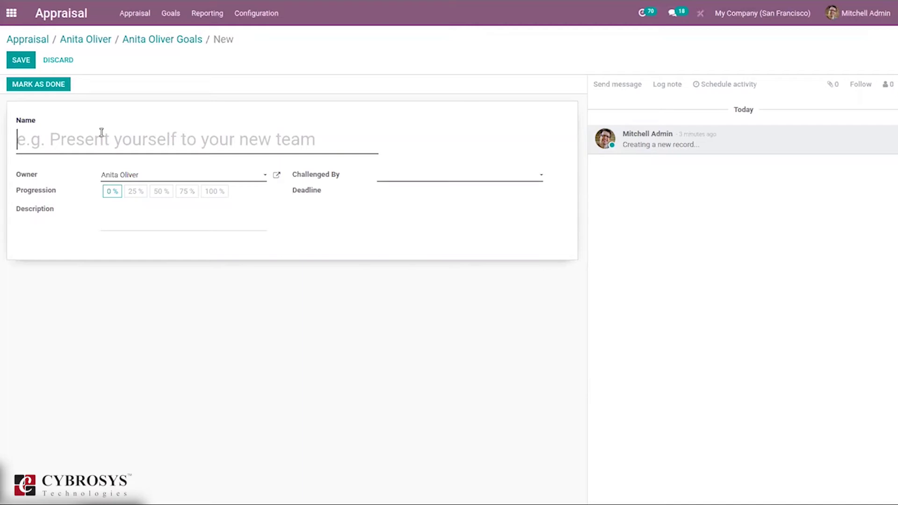
{"action": "type", "text": "Present"}
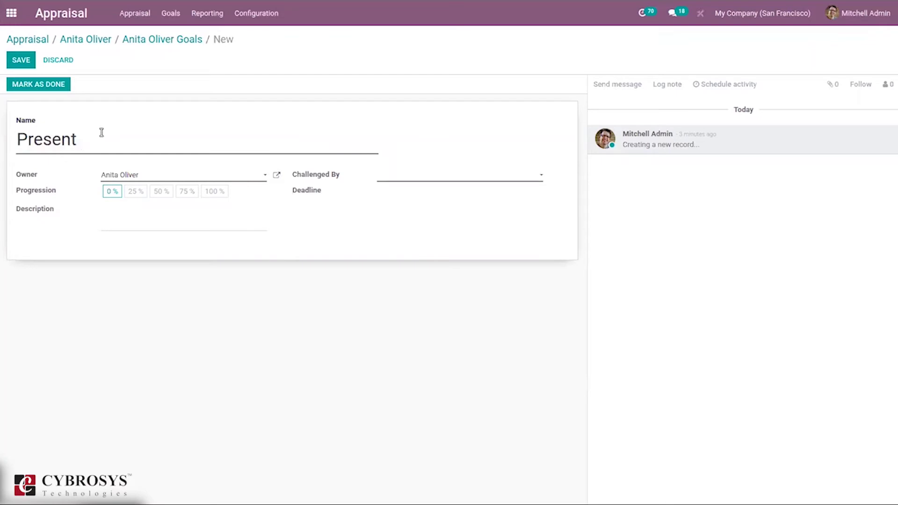
{"action": "type", "text": " KM Project"}
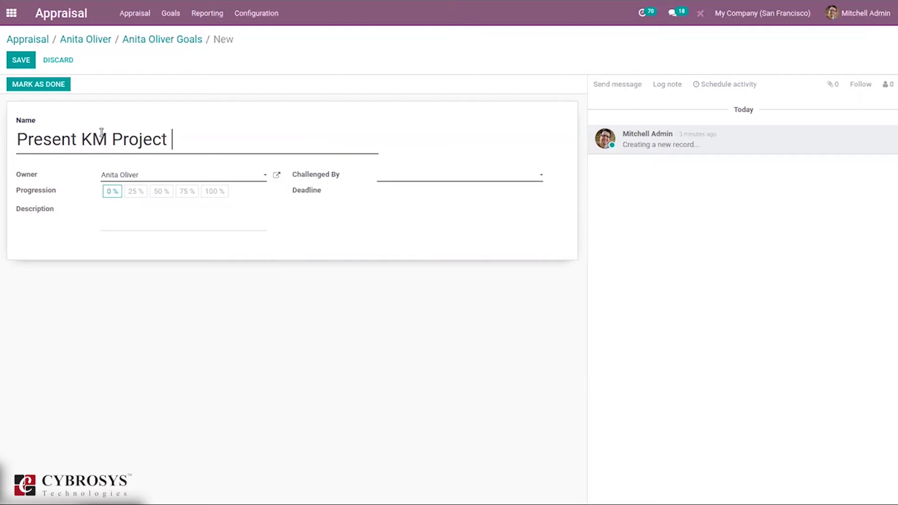
{"action": "left_click", "coordinate": [114, 139]}
{"action": "type", "text": "Product"}
{"action": "key", "text": "BackSpace"}
{"action": "type", "text": "s Pro"}
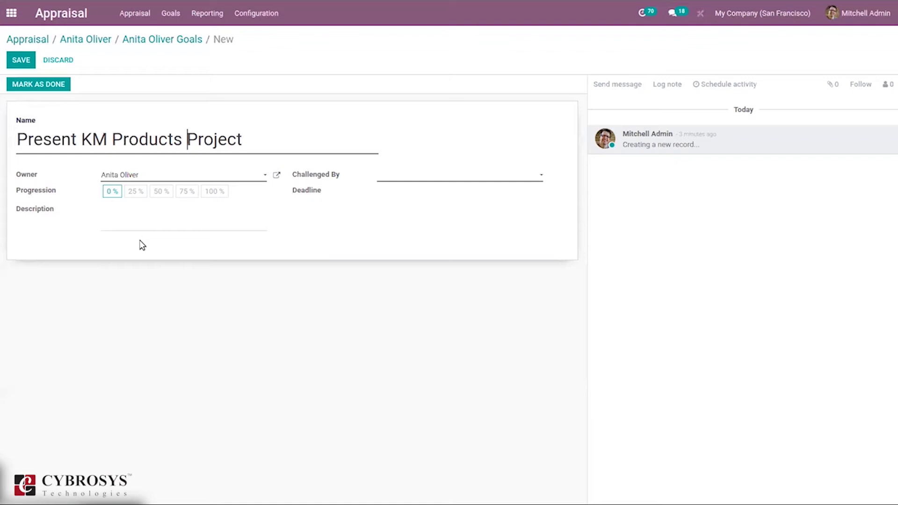
Step: Choose the person who challenged the goal, set its progression to 25 % and save the goal
{"action": "left_click", "coordinate": [438, 179]}
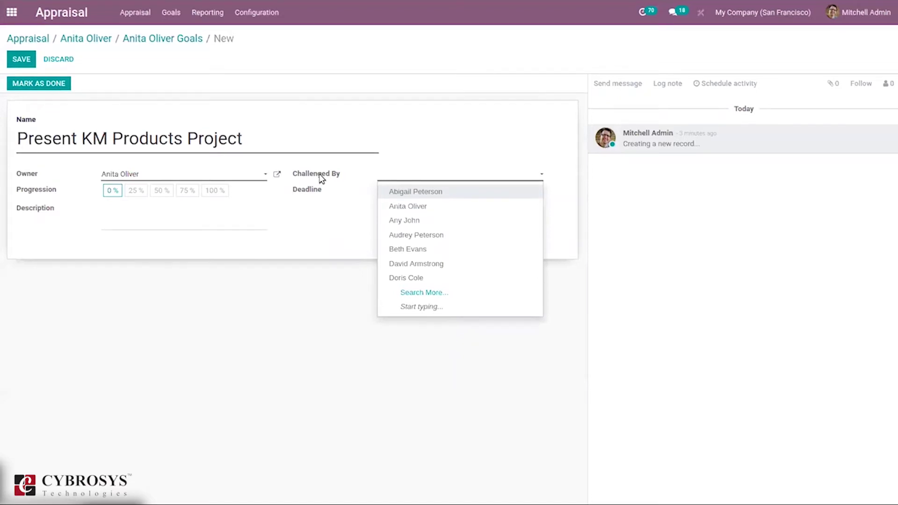
{"action": "left_click", "coordinate": [419, 221]}
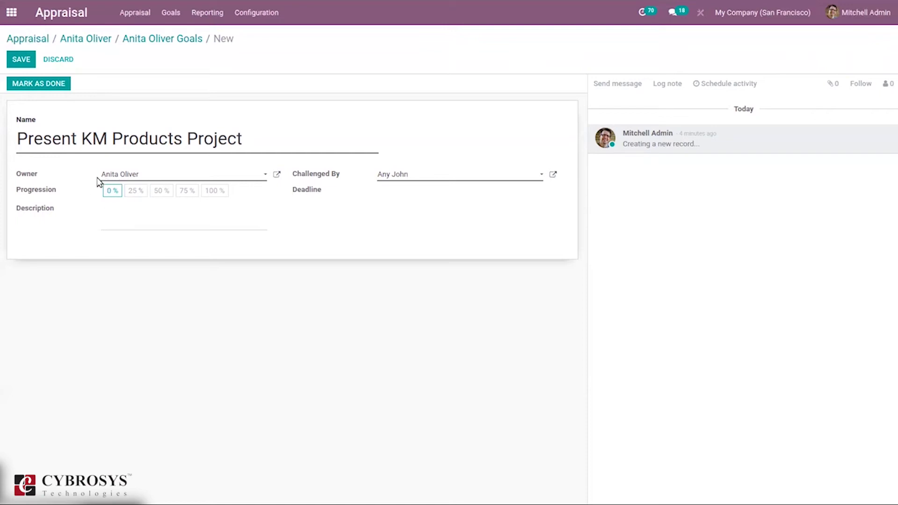
{"action": "left_click", "coordinate": [129, 192]}
{"action": "left_click", "coordinate": [18, 59]}
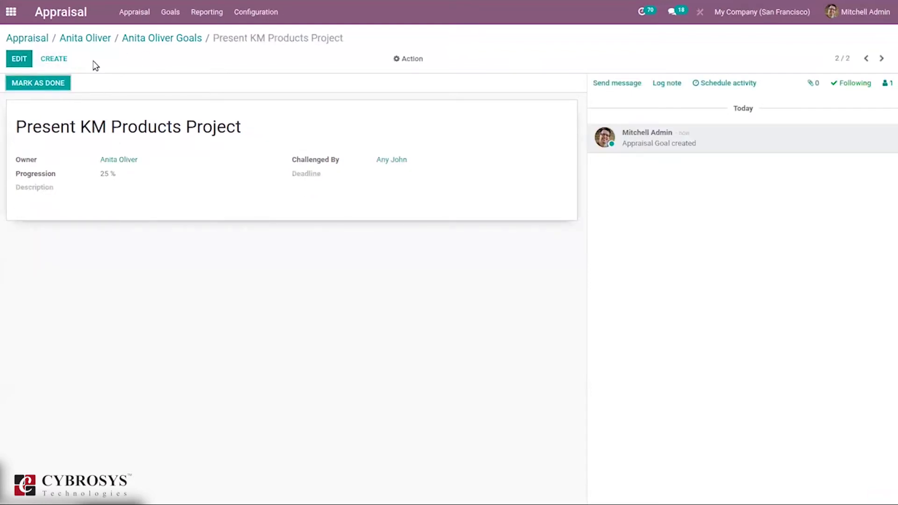
Step: Return to the employee's goals overview and try to open a chat with the owner of Present KM Products Project
{"action": "left_click", "coordinate": [162, 38]}
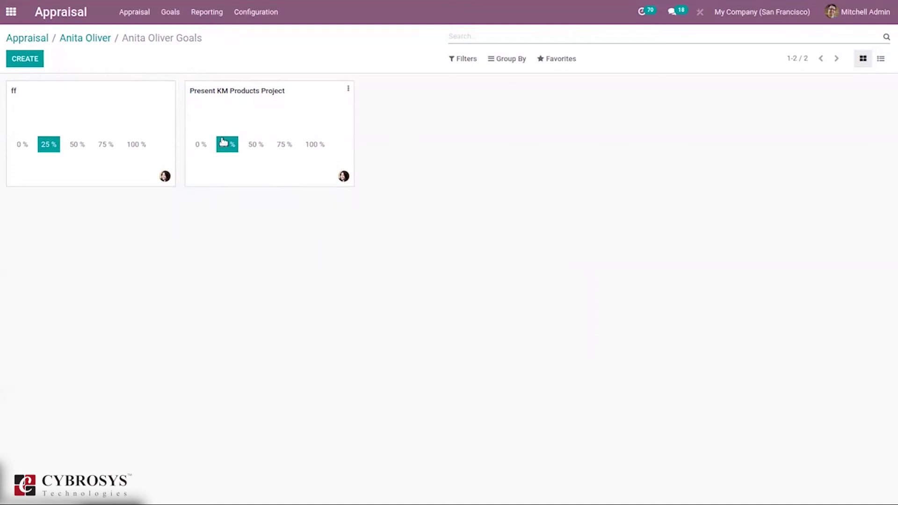
{"action": "left_click", "coordinate": [344, 176]}
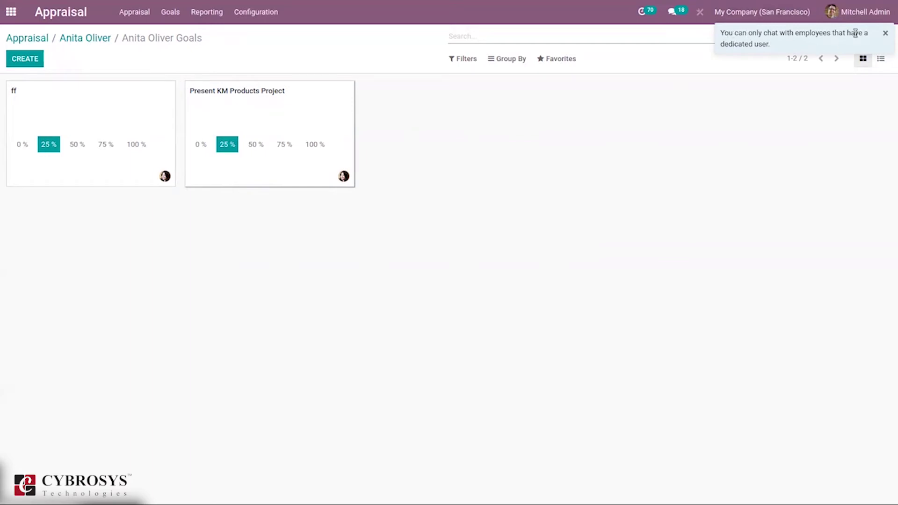
{"action": "left_click", "coordinate": [885, 33]}
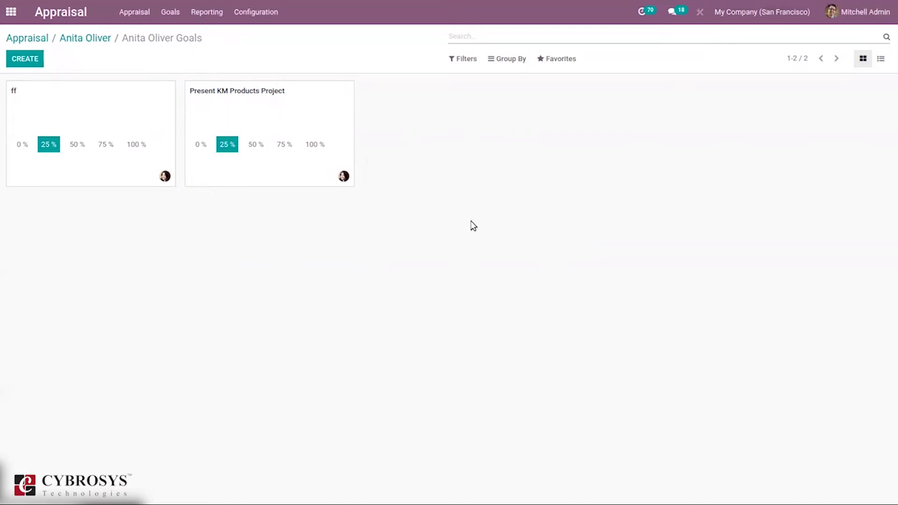
Step: Return to the employee's appraisal, open its meetings calendar and browse the mini calendar back to December 2020
{"action": "left_click", "coordinate": [90, 37]}
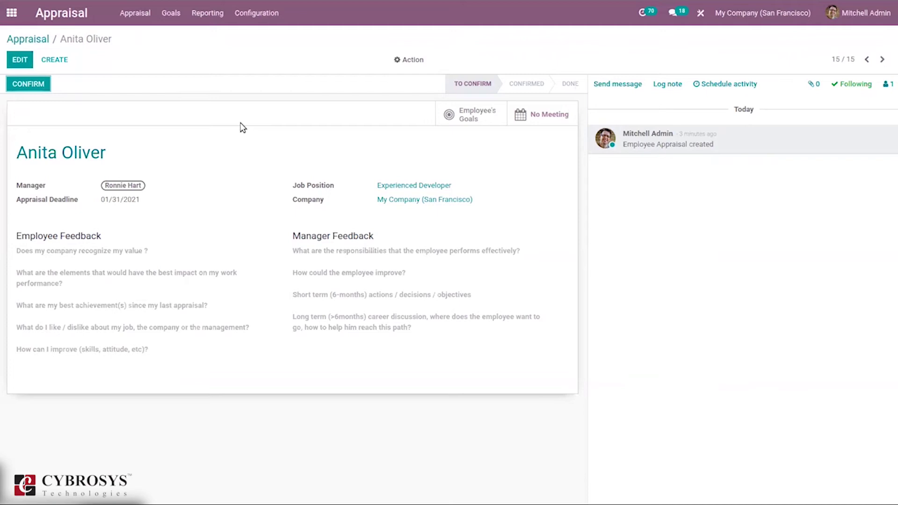
{"action": "left_click", "coordinate": [523, 116]}
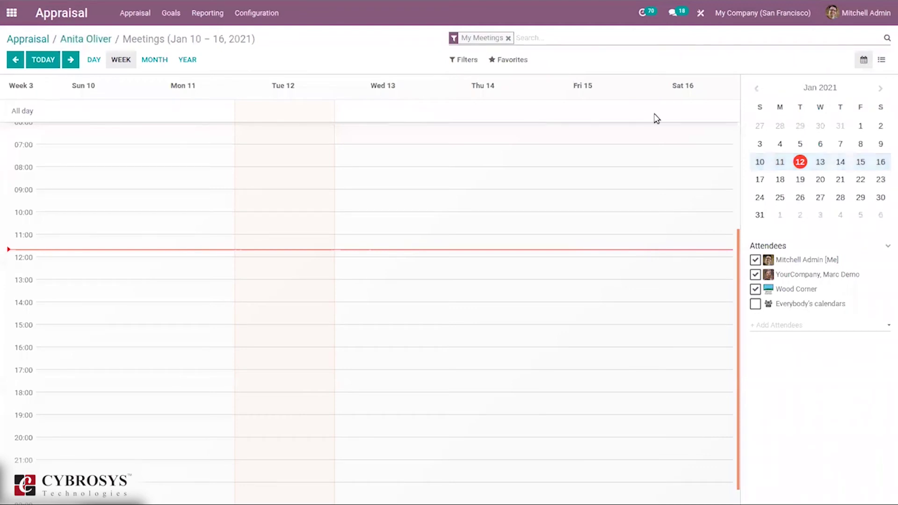
{"action": "left_click", "coordinate": [756, 88]}
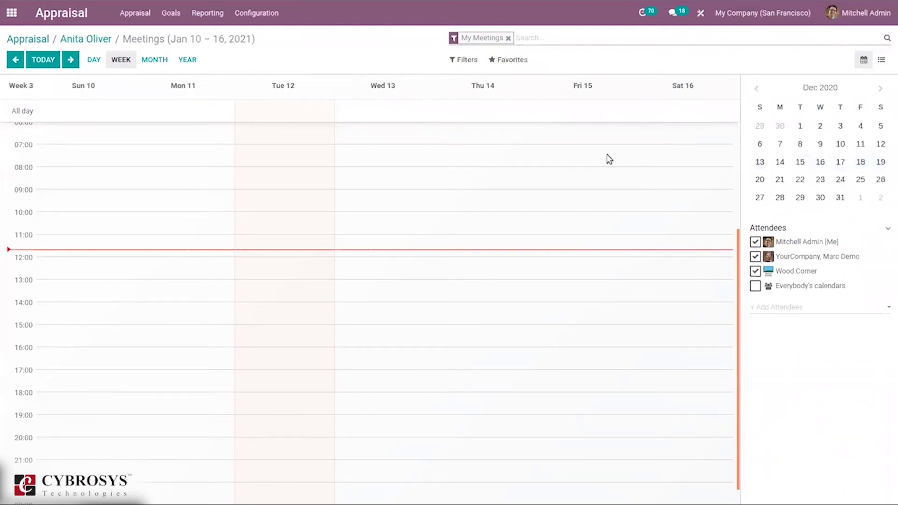
{"action": "left_click", "coordinate": [373, 228]}
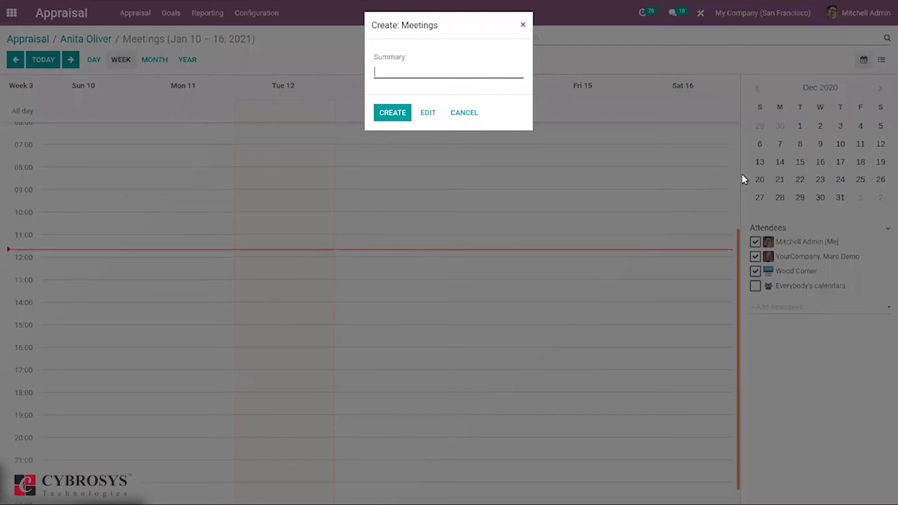
{"action": "left_click", "coordinate": [462, 112]}
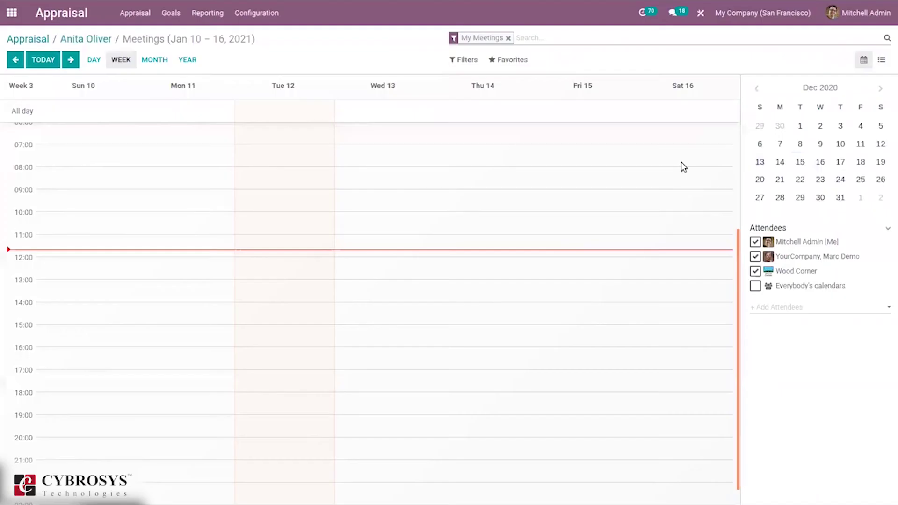
Step: Show the week of December 13 – 19, 2020 in the meetings calendar, open a new meeting on Tuesday 15 and close it unsaved
{"action": "left_click", "coordinate": [806, 168]}
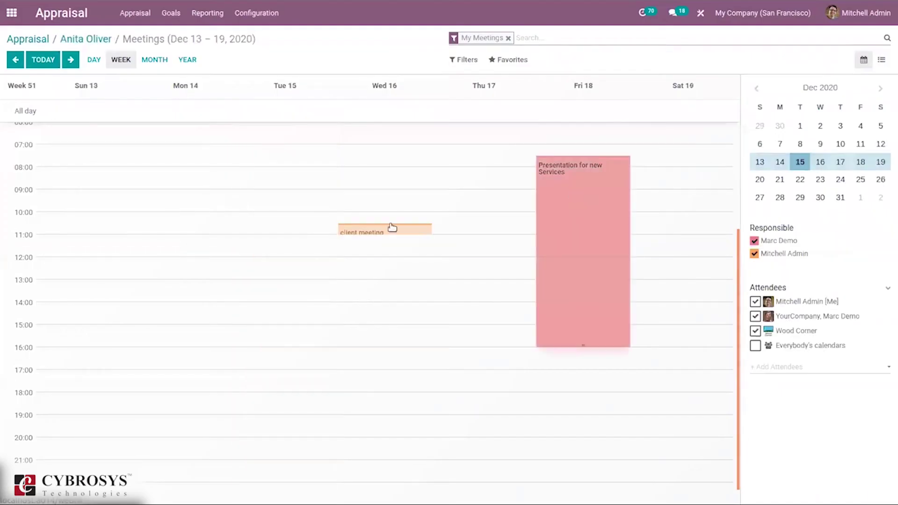
{"action": "left_click", "coordinate": [229, 293]}
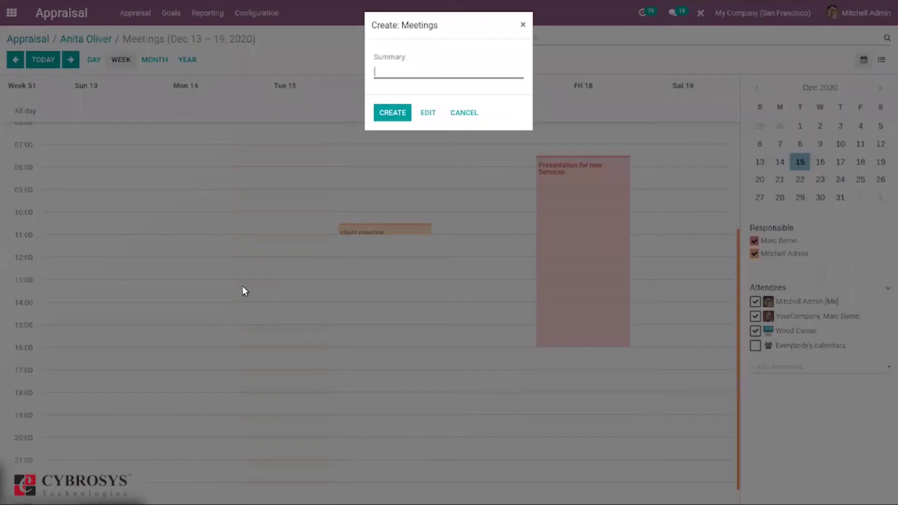
{"action": "left_click", "coordinate": [522, 25]}
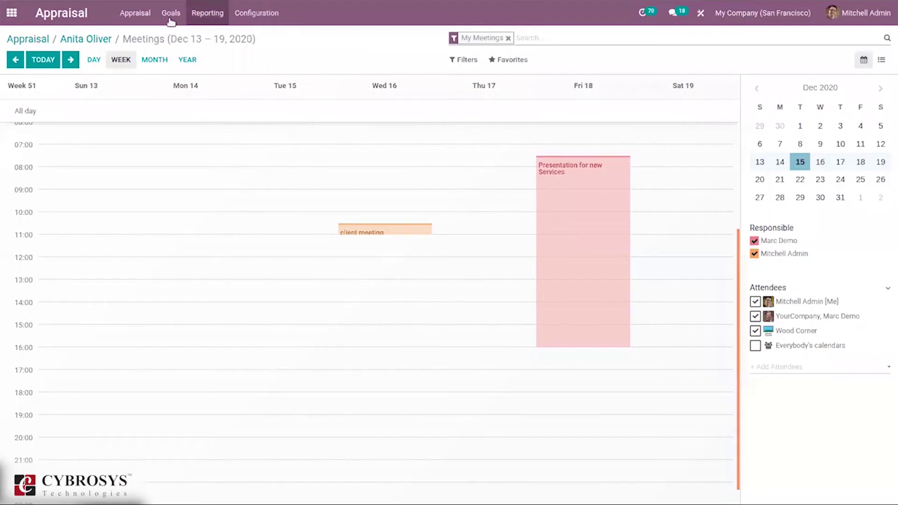
Step: Confirm the employee's appraisal and return to the overview of all appraisals
{"action": "left_click", "coordinate": [90, 40]}
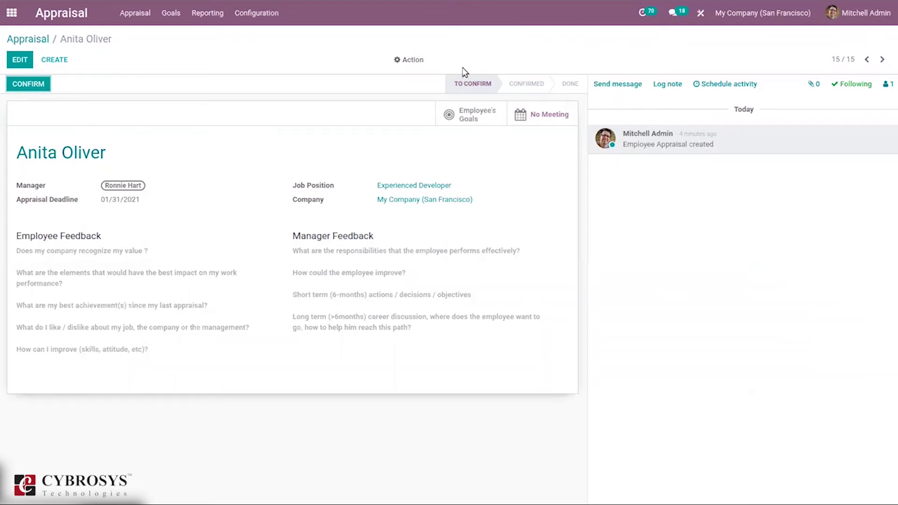
{"action": "left_click", "coordinate": [32, 89]}
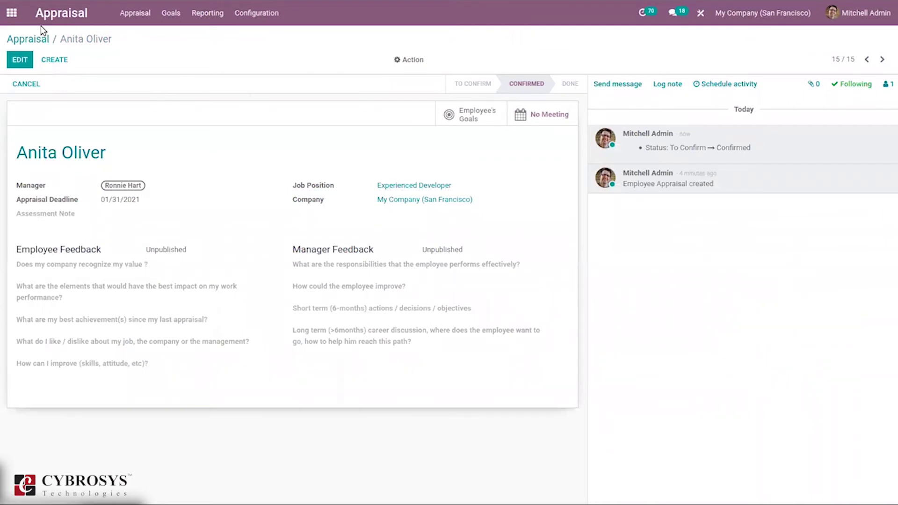
{"action": "left_click", "coordinate": [23, 40]}
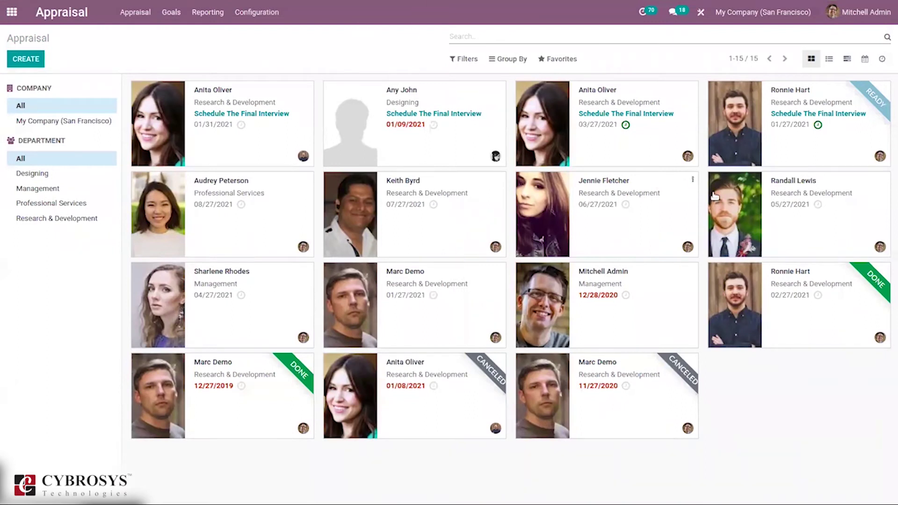
Step: Filter the appraisals by To Do, Done and People I Manage one at a time, removing each filter again
{"action": "mouse_move", "coordinate": [847, 31]}
{"action": "left_click", "coordinate": [460, 60]}
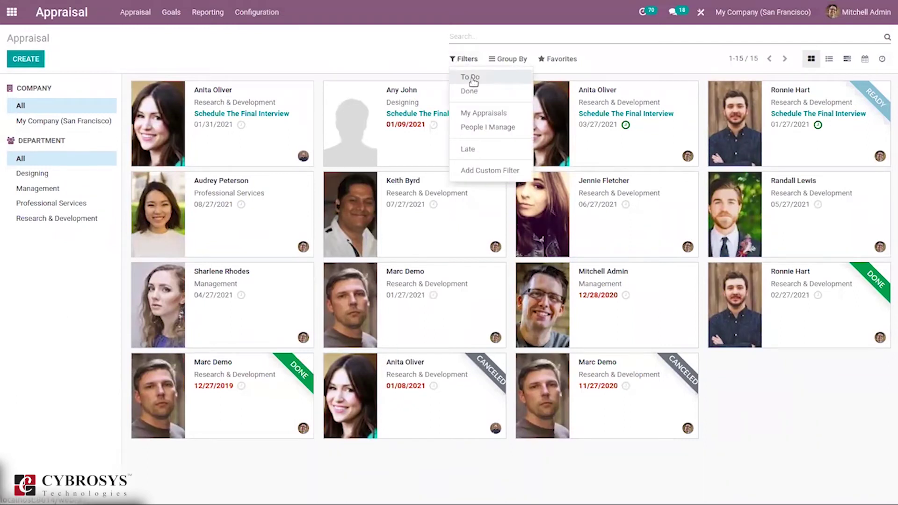
{"action": "left_click", "coordinate": [470, 77]}
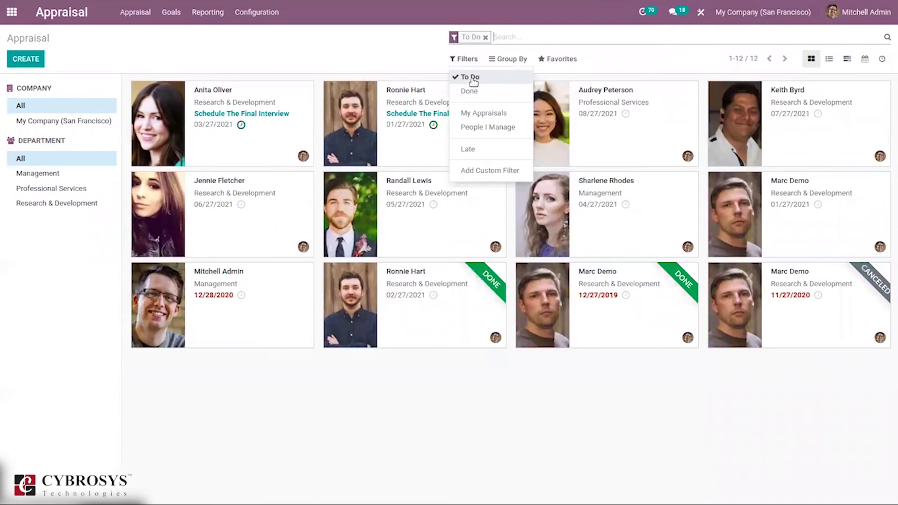
{"action": "left_click", "coordinate": [472, 80]}
{"action": "left_click", "coordinate": [473, 90]}
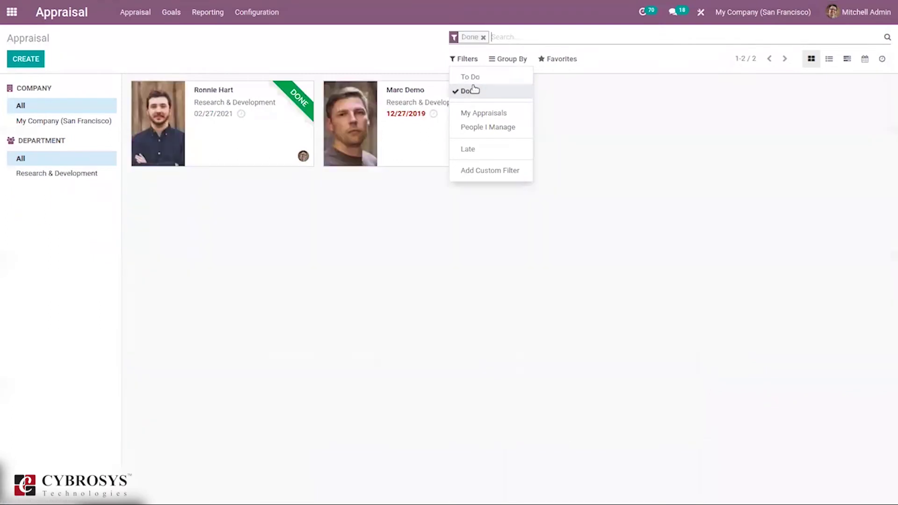
{"action": "left_click", "coordinate": [473, 90]}
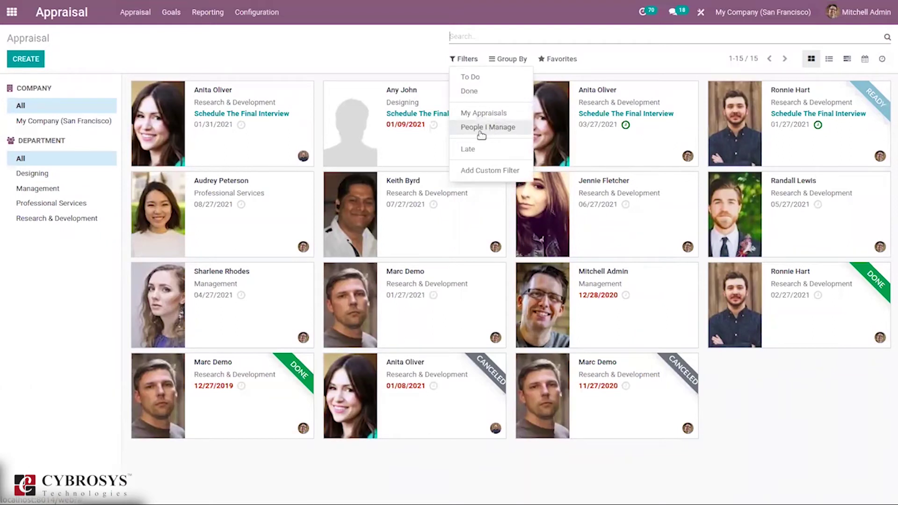
{"action": "left_click", "coordinate": [501, 127]}
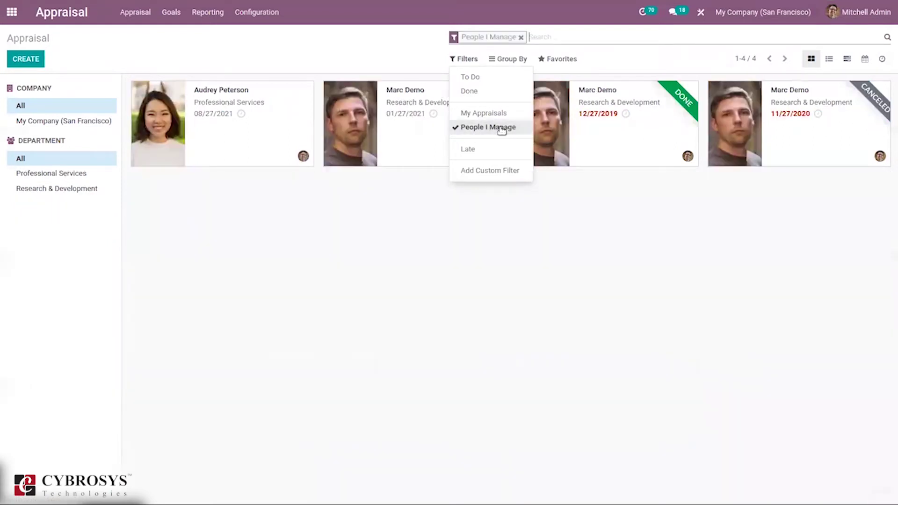
{"action": "left_click", "coordinate": [501, 127]}
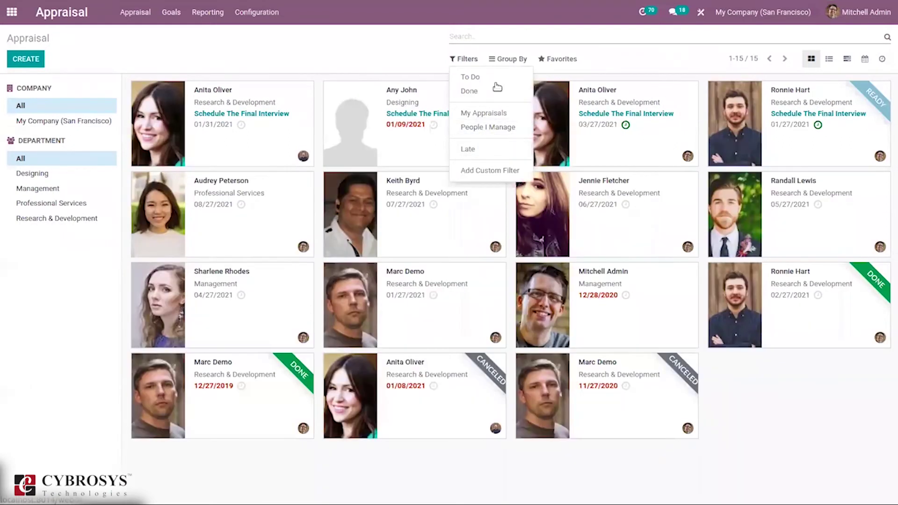
Step: Check the grouping options and activity view of the appraisals, and look at the activity scheduling option on the 06/27/2021 card
{"action": "left_click", "coordinate": [502, 60]}
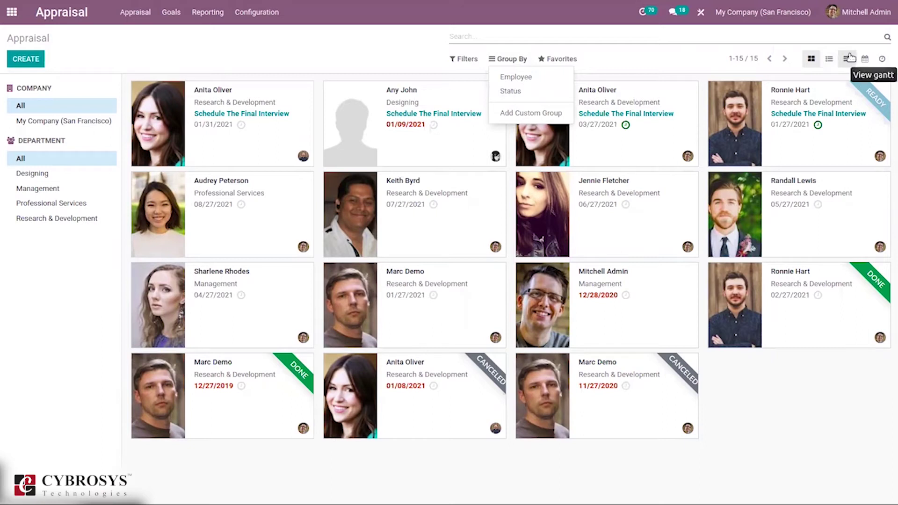
{"action": "left_click", "coordinate": [882, 60]}
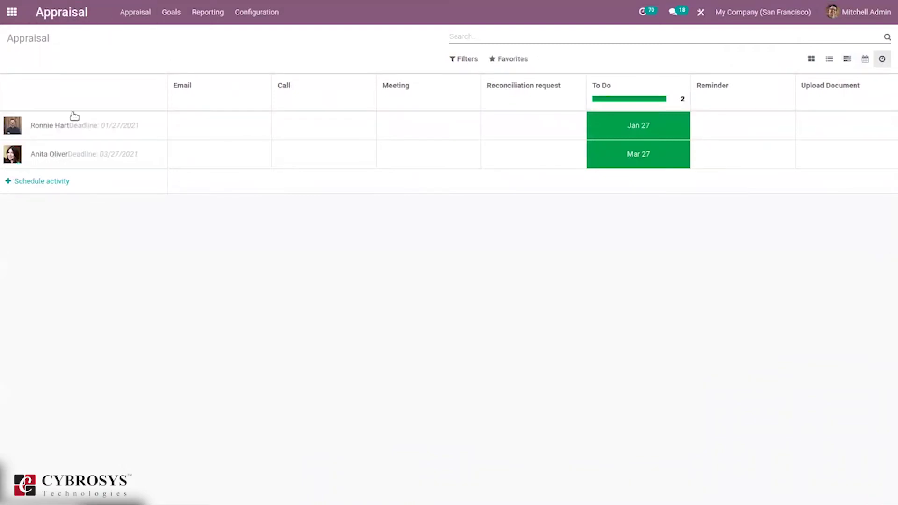
{"action": "left_click", "coordinate": [134, 12]}
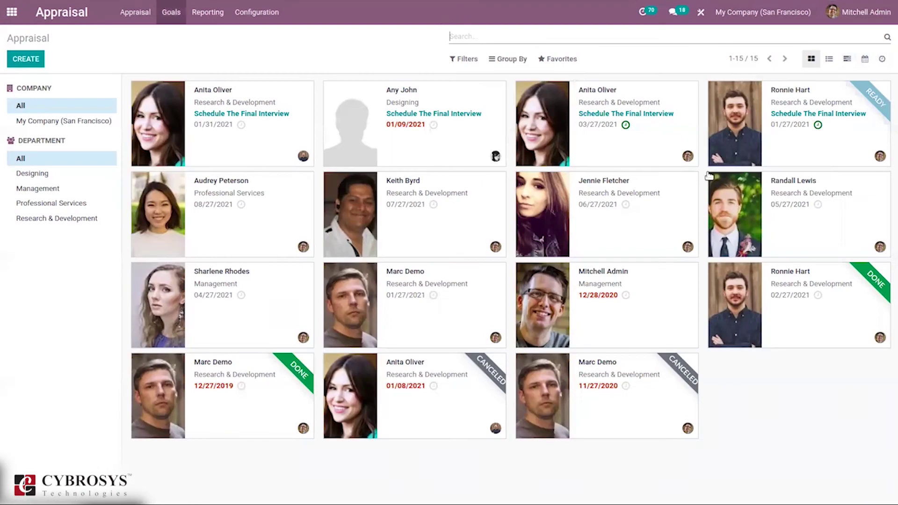
{"action": "left_click", "coordinate": [624, 206]}
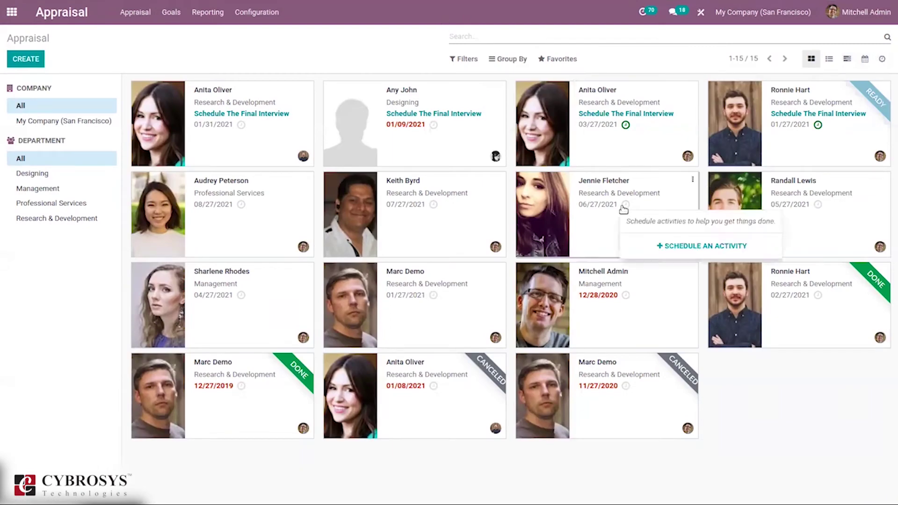
{"action": "left_click", "coordinate": [799, 425]}
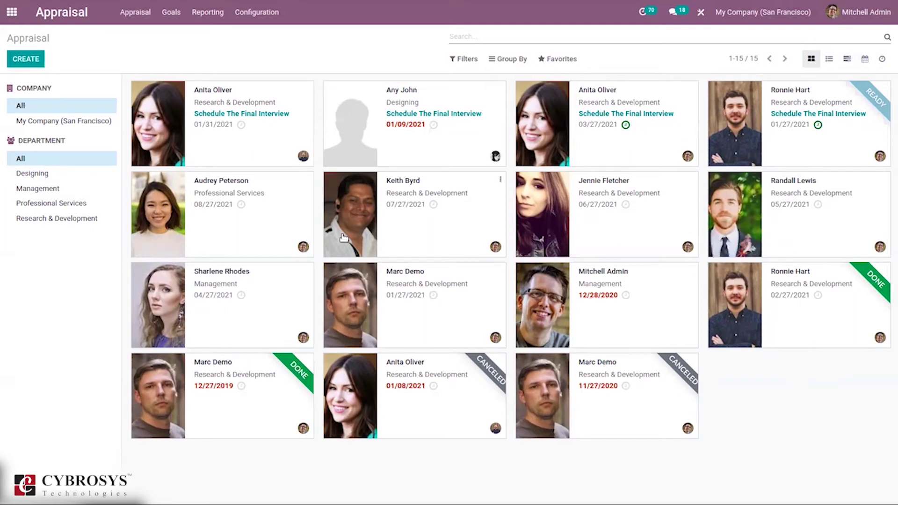
Step: View the overview of all goals and open the employees list from the configuration options
{"action": "left_click", "coordinate": [164, 15]}
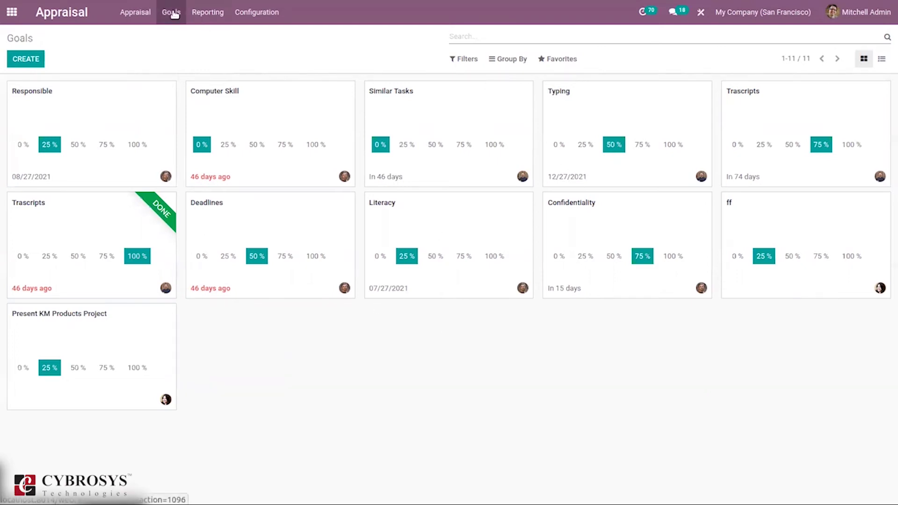
{"action": "left_click", "coordinate": [250, 14]}
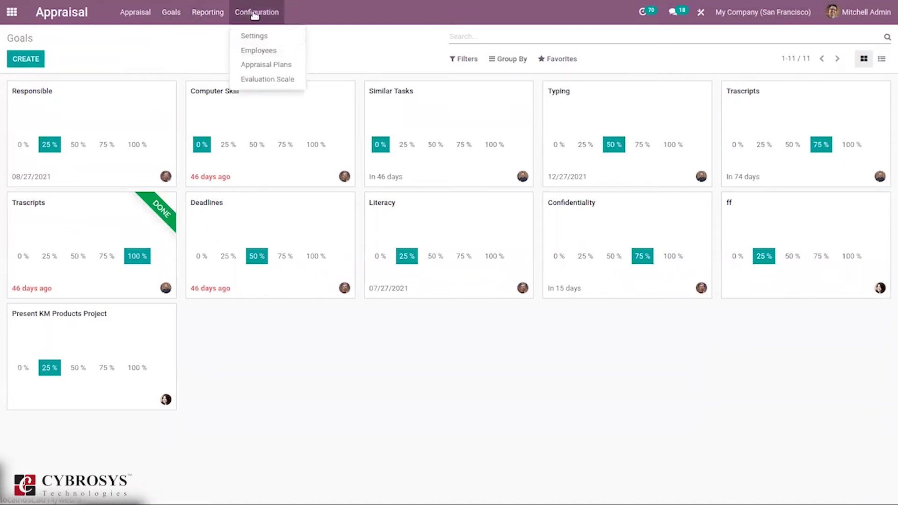
{"action": "left_click", "coordinate": [253, 60]}
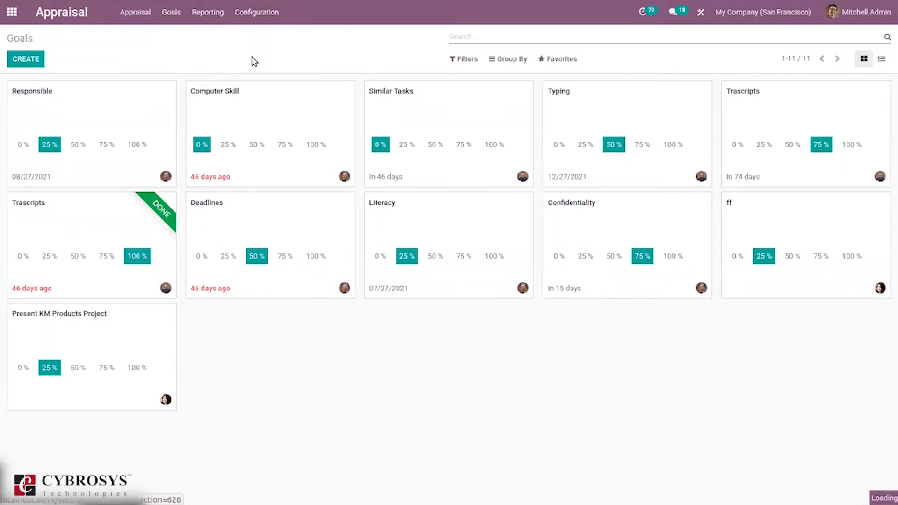
{"action": "left_click", "coordinate": [172, 14]}
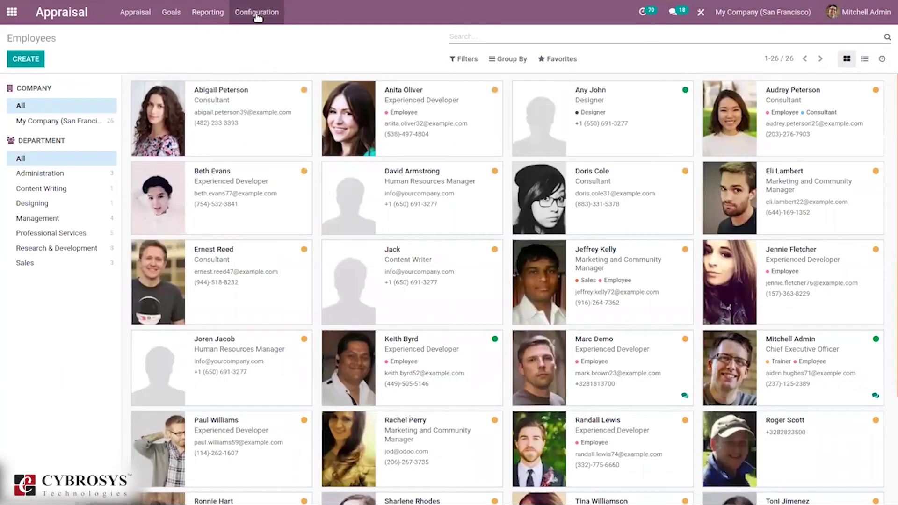
Step: Examine the appraisal plans, including the one based on the arrival date, and open the evaluation scale list
{"action": "left_click", "coordinate": [257, 14]}
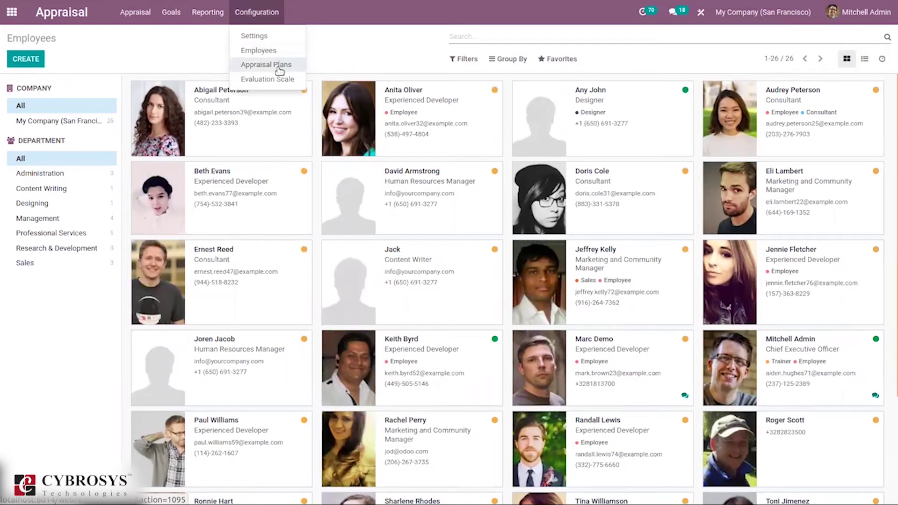
{"action": "left_click", "coordinate": [257, 13]}
{"action": "left_click", "coordinate": [259, 14]}
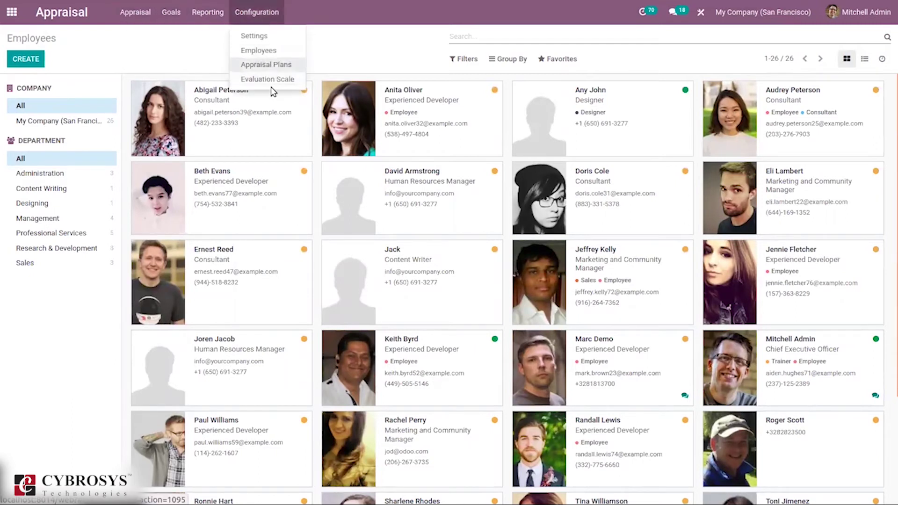
{"action": "left_click", "coordinate": [257, 64]}
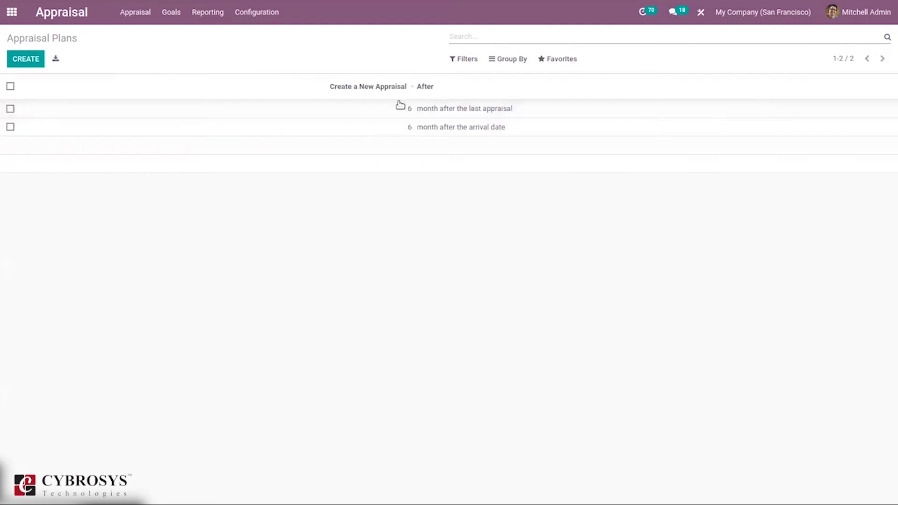
{"action": "left_click", "coordinate": [430, 128]}
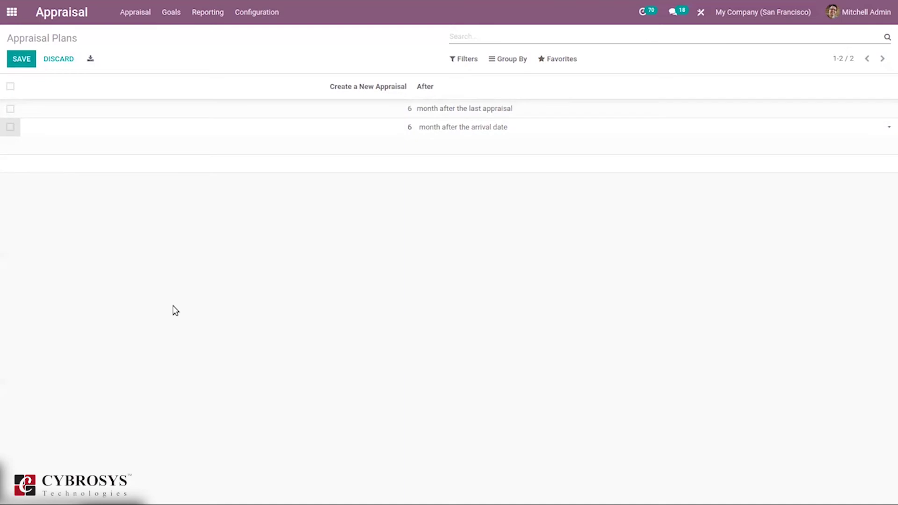
{"action": "left_click", "coordinate": [272, 13]}
{"action": "left_click", "coordinate": [283, 80]}
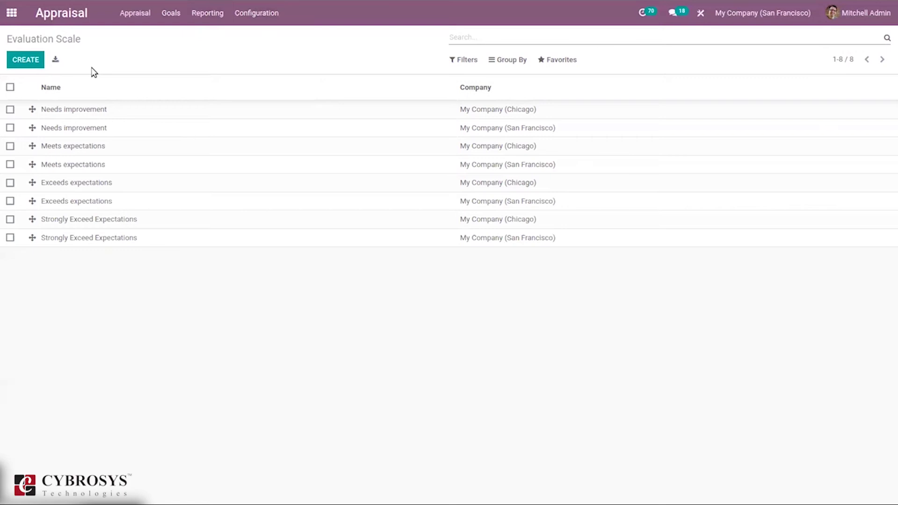
Step: Search the home screen for "su", clear the search and open the Apps module
{"action": "left_click", "coordinate": [13, 13]}
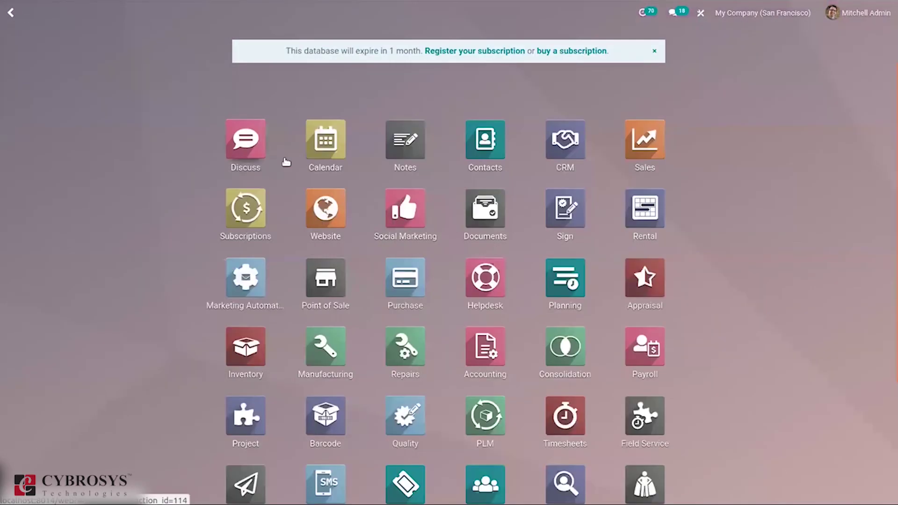
{"action": "type", "text": "su"}
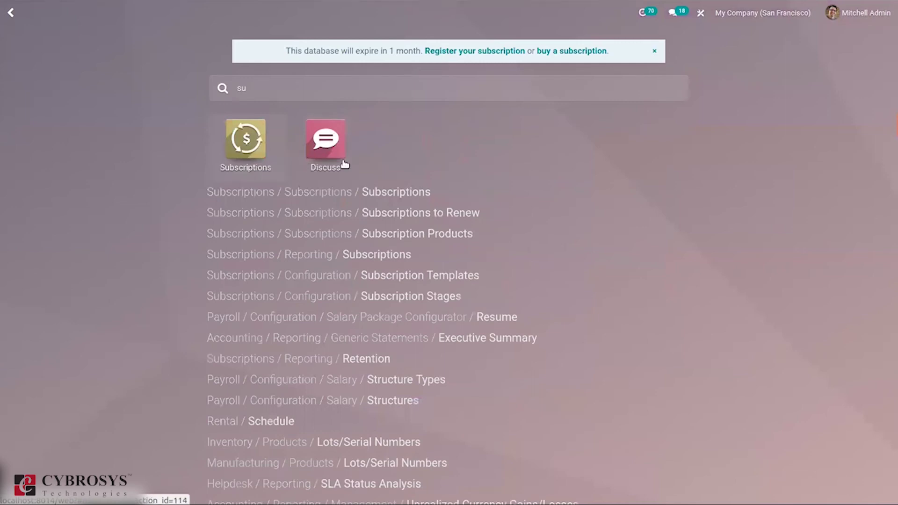
{"action": "key", "text": "BackSpace"}
{"action": "key", "text": "BackSpace"}
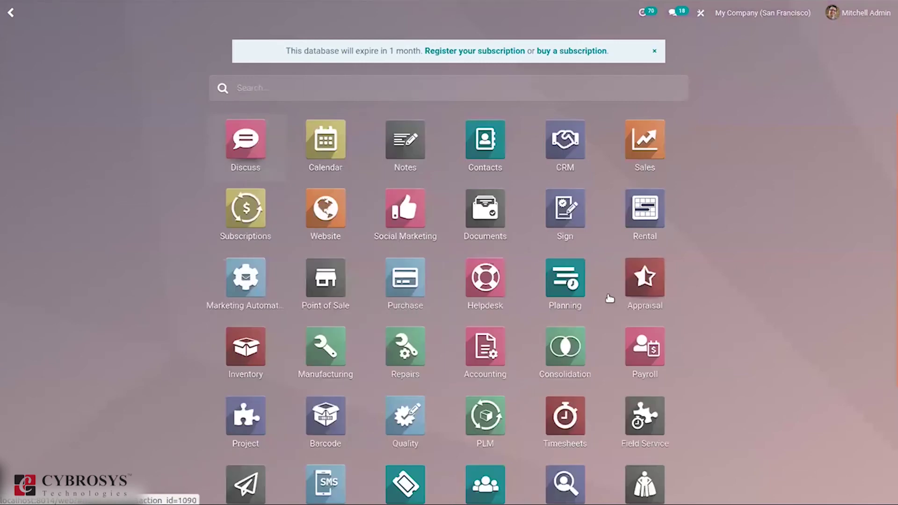
{"action": "scroll", "coordinate": [889, 322], "scroll_direction": "down", "scroll_amount": 3}
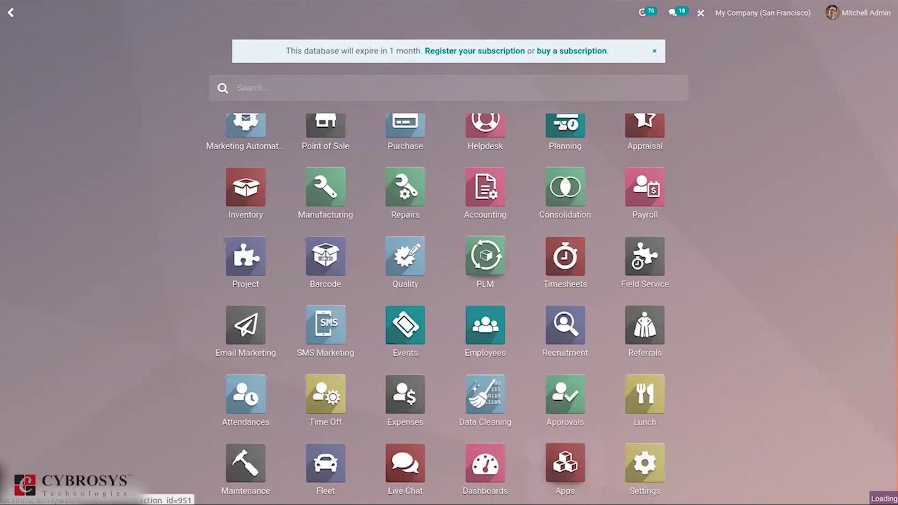
{"action": "key", "text": "BackSpace"}
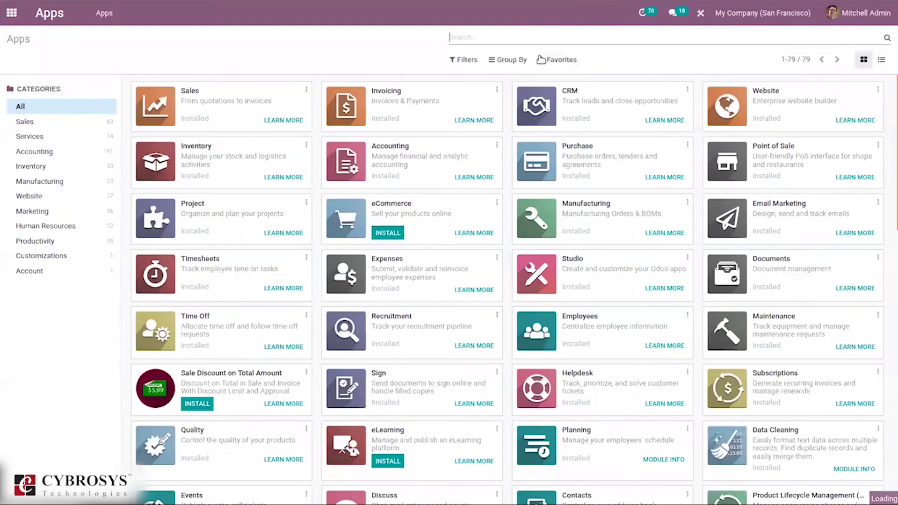
Step: Search the available modules for "surv" and install the survey module
{"action": "type", "text": "surv"}
{"action": "left_click", "coordinate": [496, 53]}
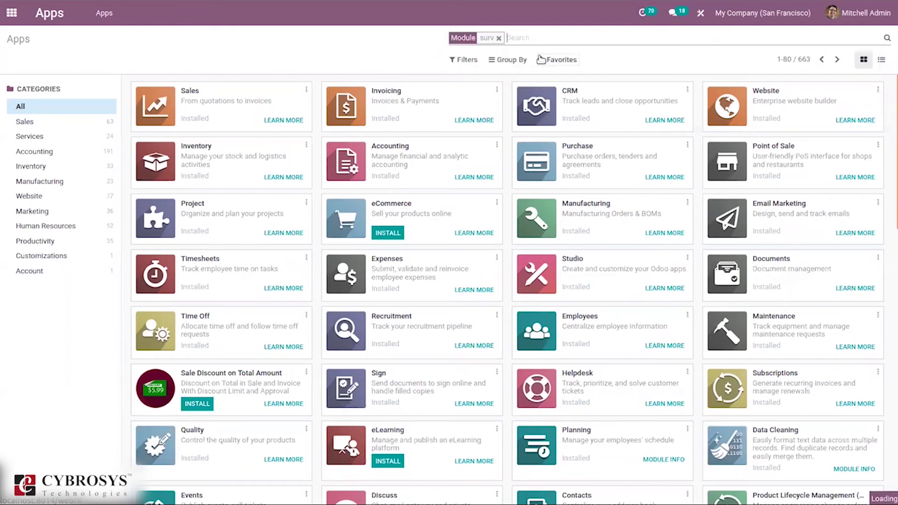
{"action": "left_click", "coordinate": [196, 120]}
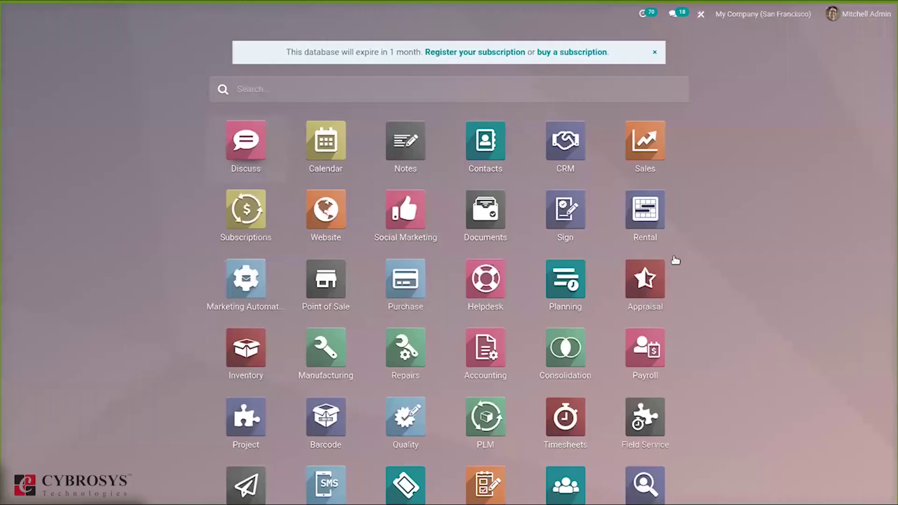
Step: Search the Apps module for "sur" and install the Appraisal - Survey module
{"action": "type", "text": "ap"}
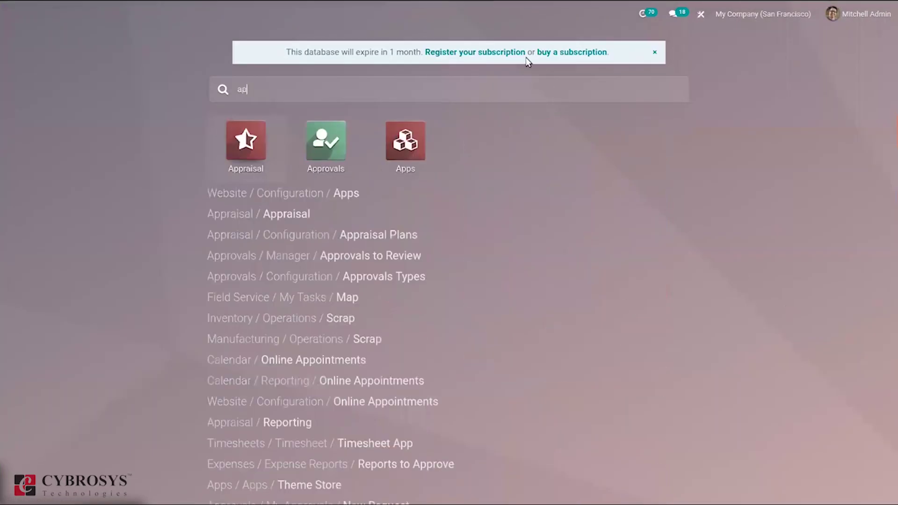
{"action": "left_click", "coordinate": [405, 138]}
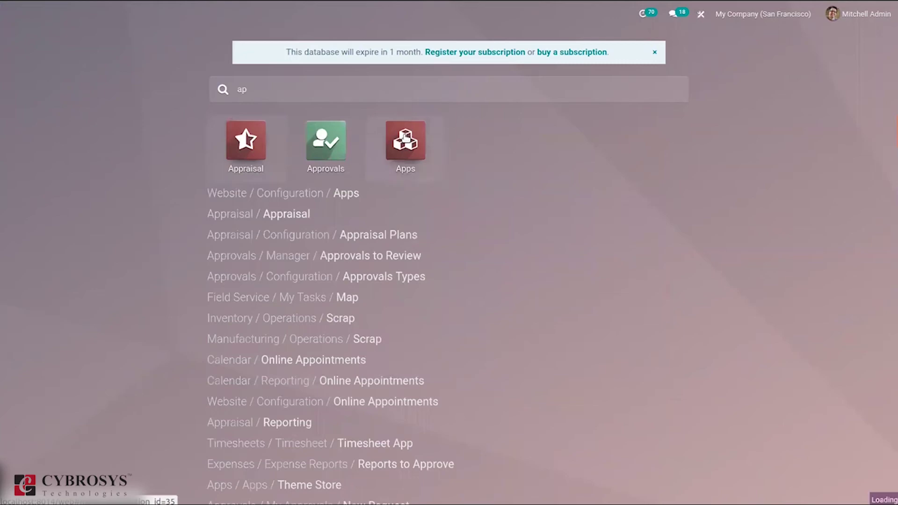
{"action": "type", "text": "sur"}
{"action": "key", "text": "Return"}
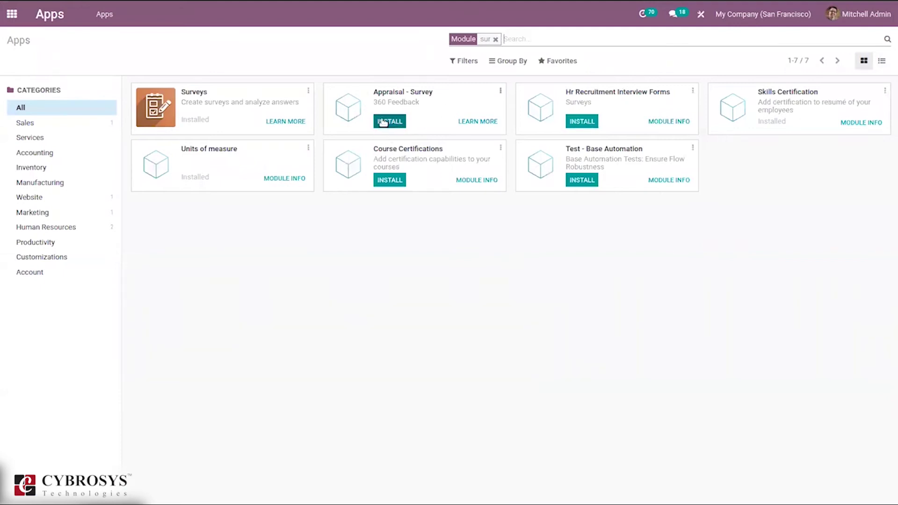
{"action": "left_click", "coordinate": [383, 122]}
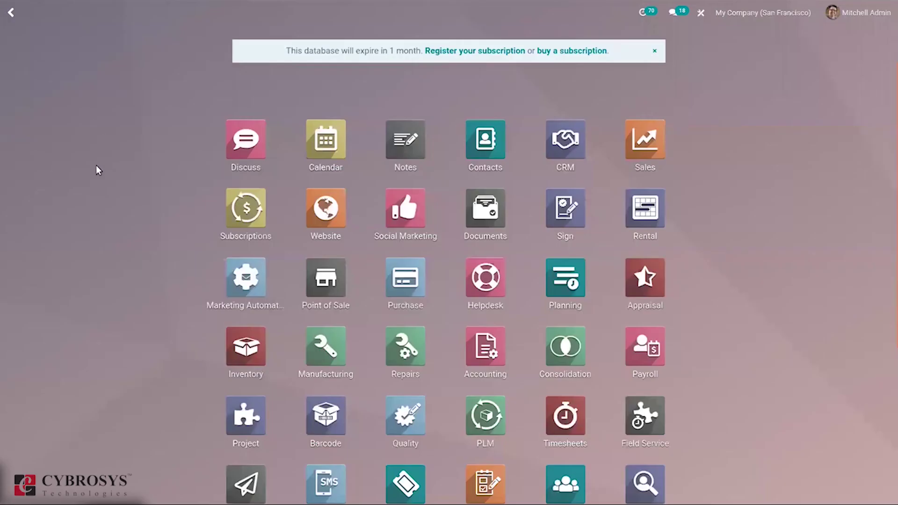
Step: Open the Surveys app and look through the Feedback Form survey and the list of surveys in progress
{"action": "type", "text": "sur"}
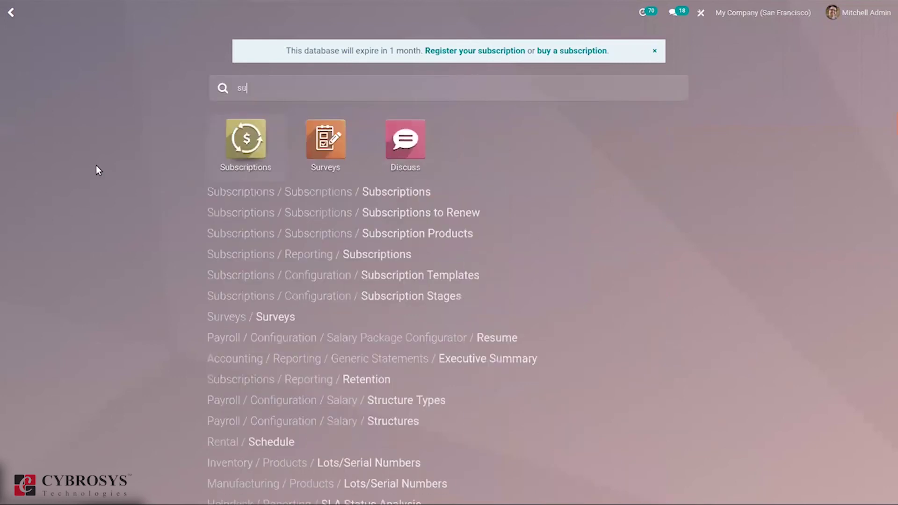
{"action": "left_click", "coordinate": [246, 148]}
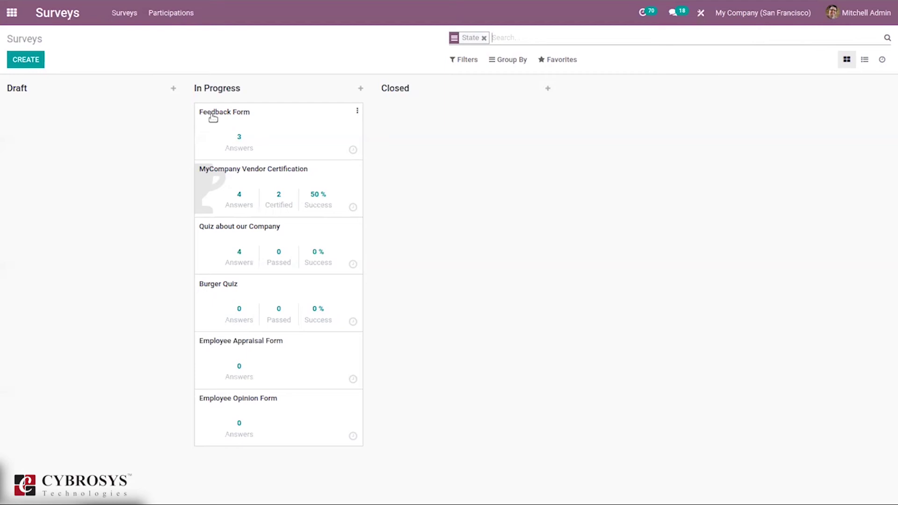
{"action": "left_click", "coordinate": [288, 134]}
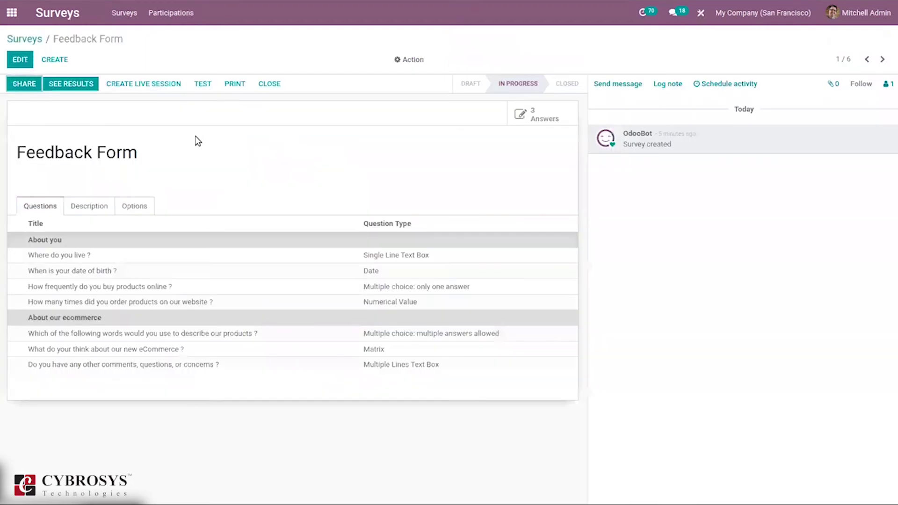
{"action": "left_click", "coordinate": [23, 40]}
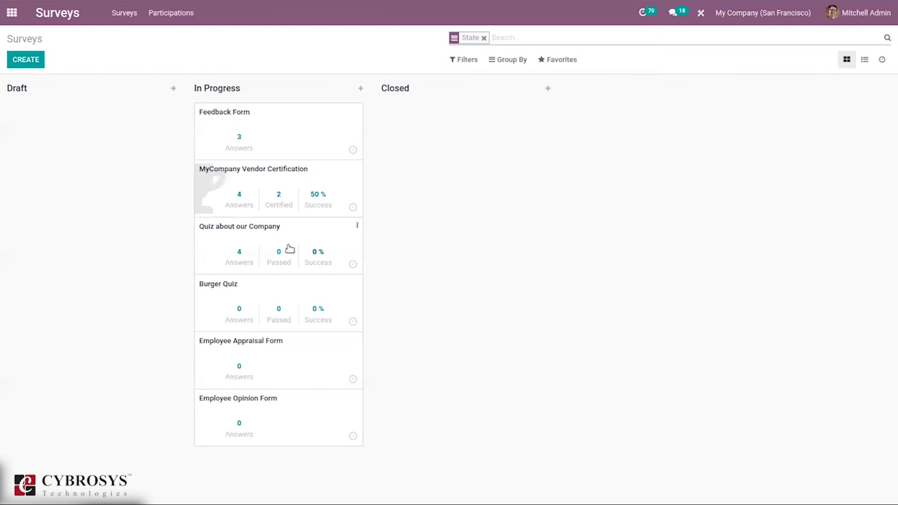
{"action": "left_click", "coordinate": [272, 126]}
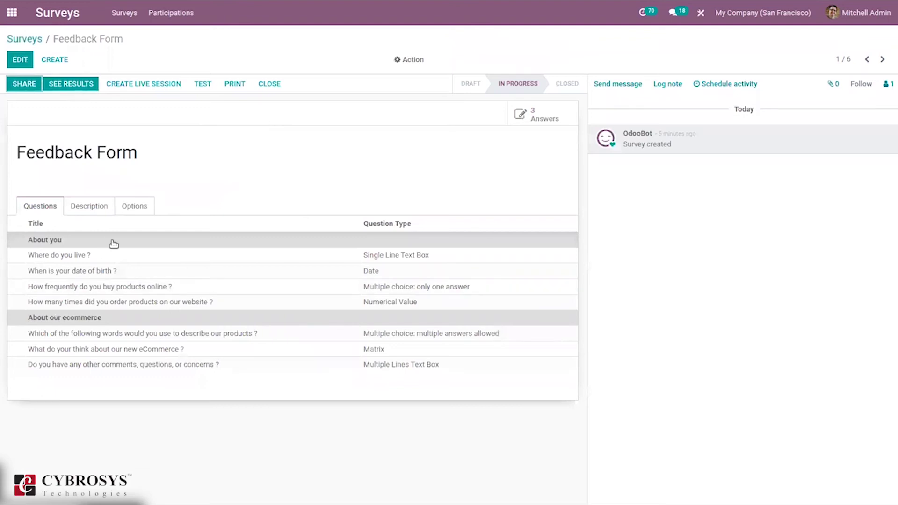
Step: Put the Feedback Form survey in edit mode and examine its questions, description, and layout, scoring, candidate and live session options
{"action": "left_click", "coordinate": [15, 63]}
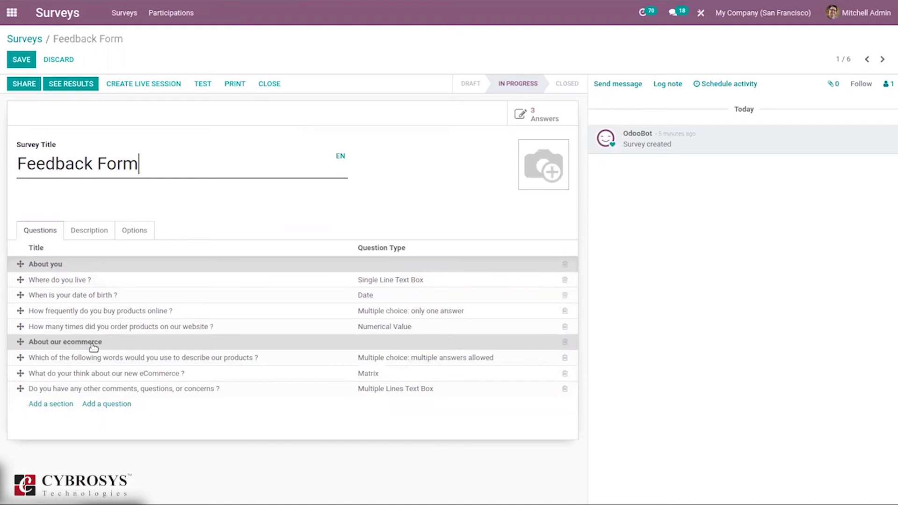
{"action": "left_click", "coordinate": [103, 232]}
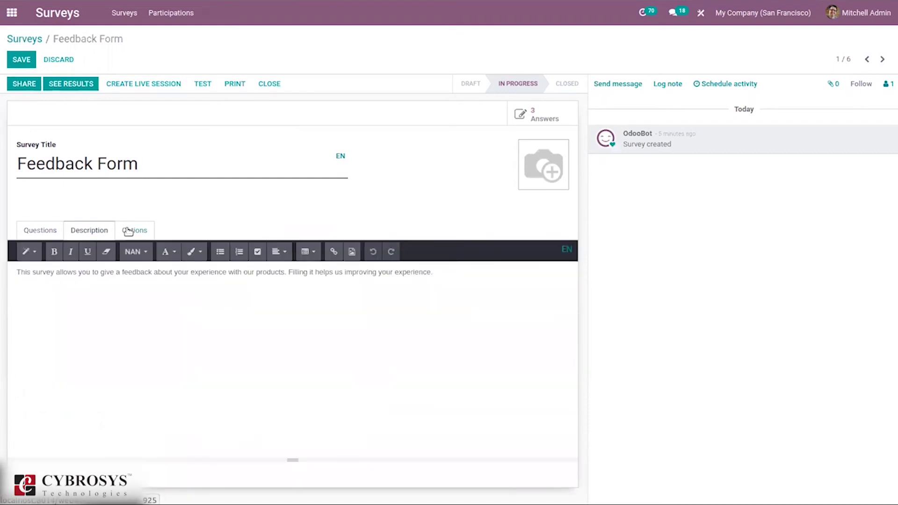
{"action": "mouse_move", "coordinate": [64, 275]}
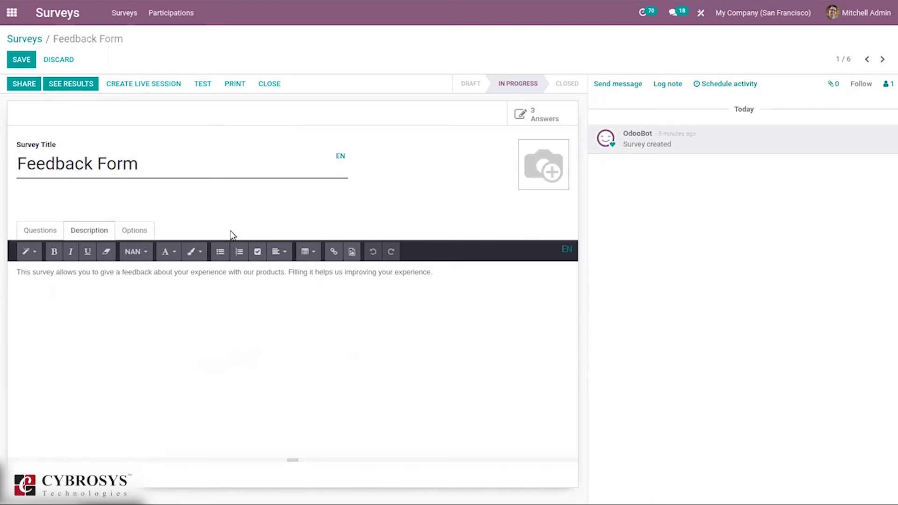
{"action": "left_click", "coordinate": [141, 235]}
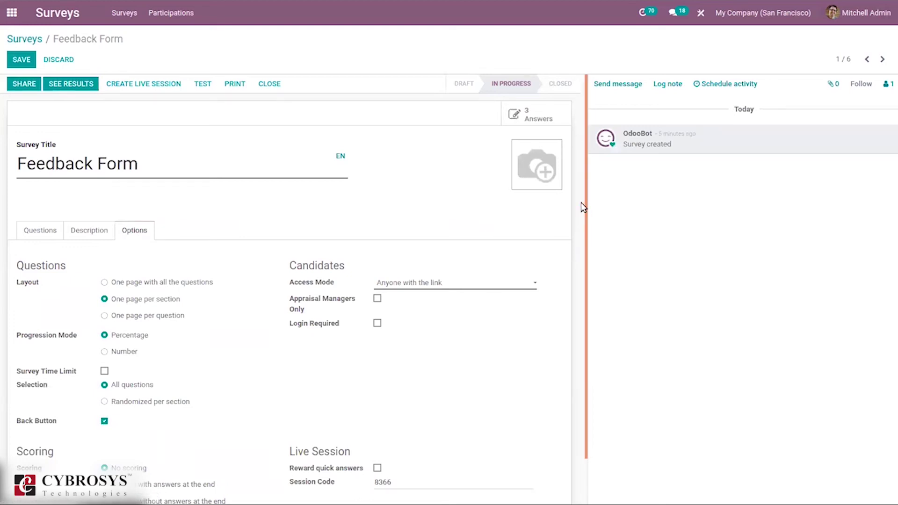
{"action": "scroll", "coordinate": [583, 293], "scroll_direction": "down", "scroll_amount": 1}
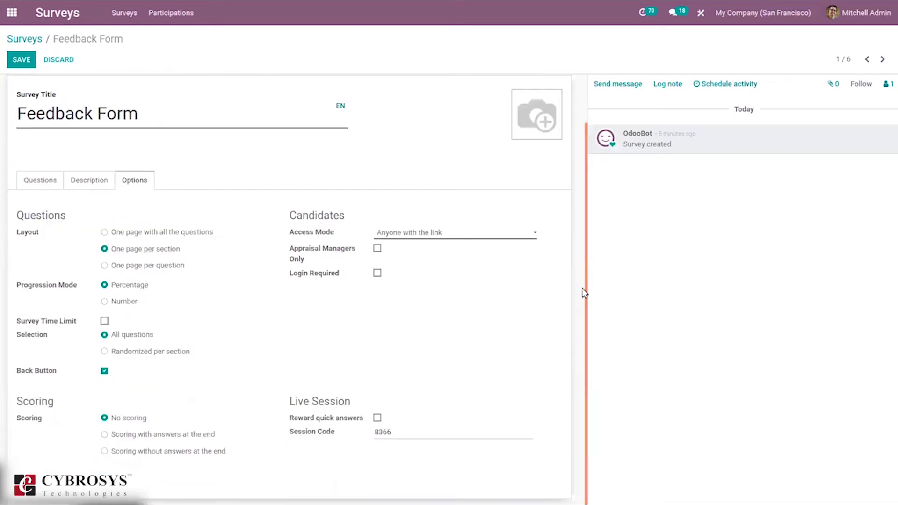
{"action": "scroll", "coordinate": [584, 293], "scroll_direction": "up", "scroll_amount": 1}
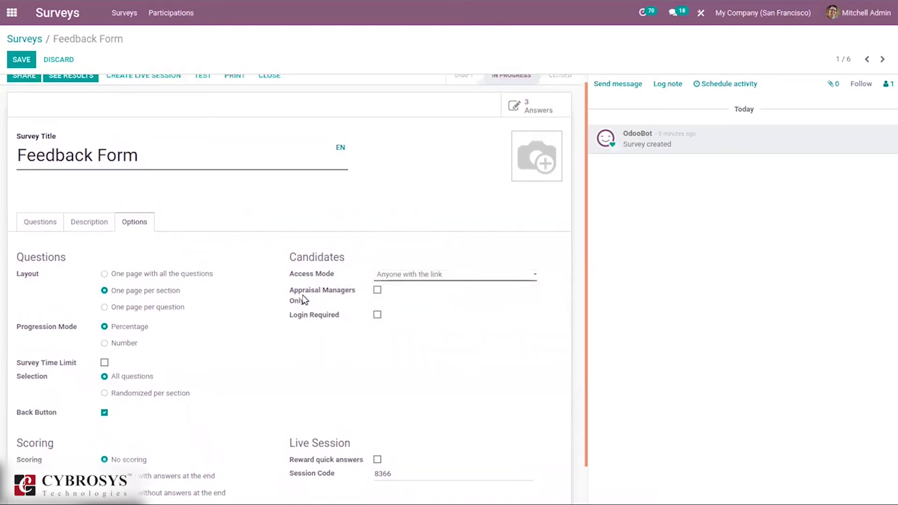
{"action": "mouse_move", "coordinate": [304, 298]}
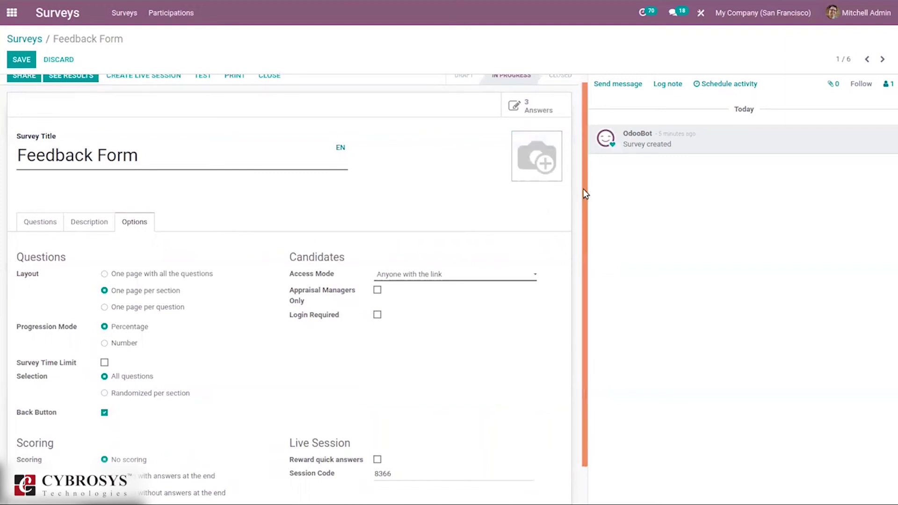
{"action": "scroll", "coordinate": [583, 112], "scroll_direction": "up", "scroll_amount": 1}
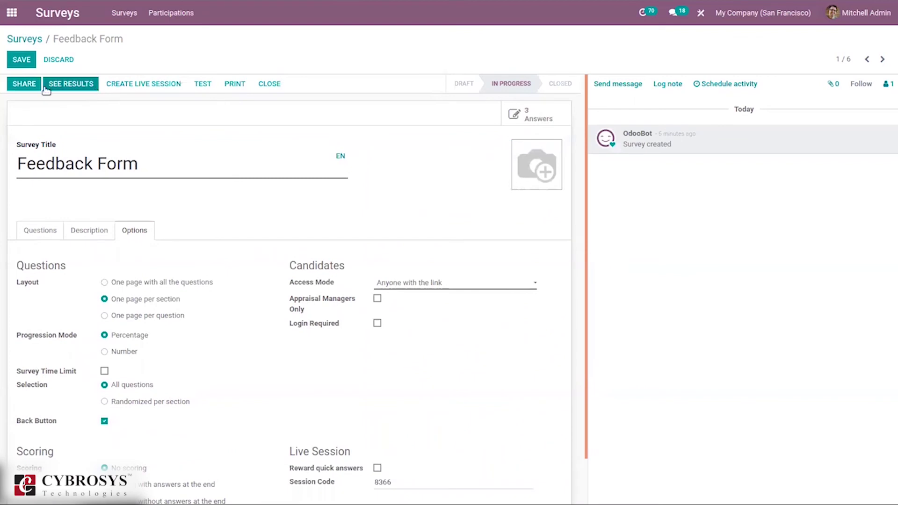
Step: Open the sharing invitation for the Feedback Form survey, copy the survey URL and close the invitation without sending it
{"action": "left_click", "coordinate": [21, 84]}
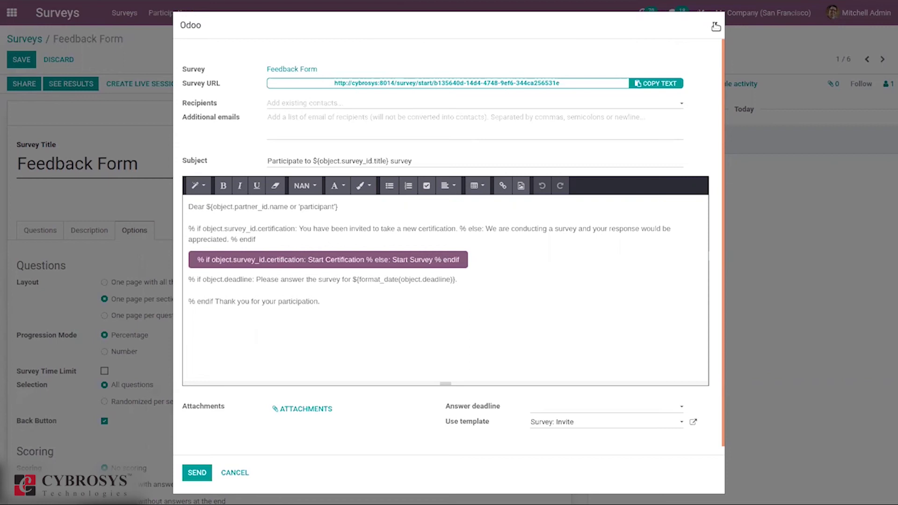
{"action": "left_click", "coordinate": [647, 85]}
{"action": "left_click", "coordinate": [656, 255]}
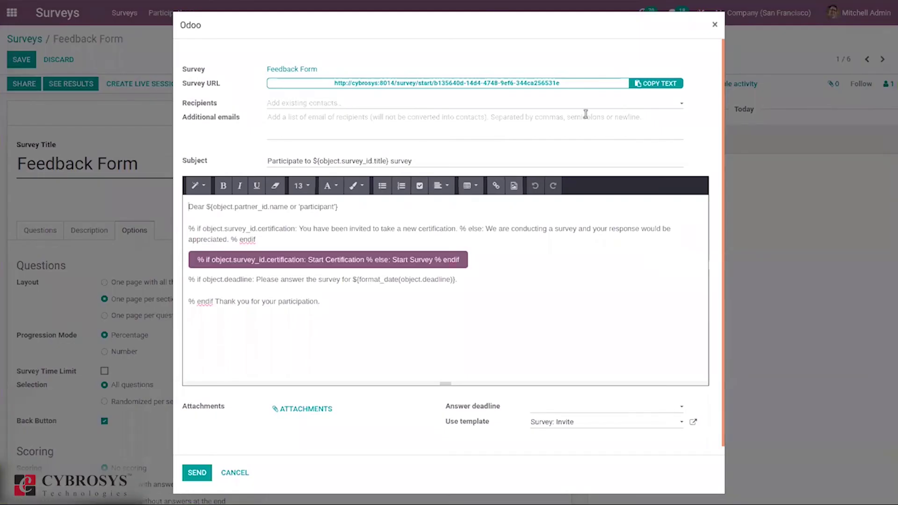
{"action": "left_click", "coordinate": [634, 84]}
{"action": "left_click", "coordinate": [716, 26]}
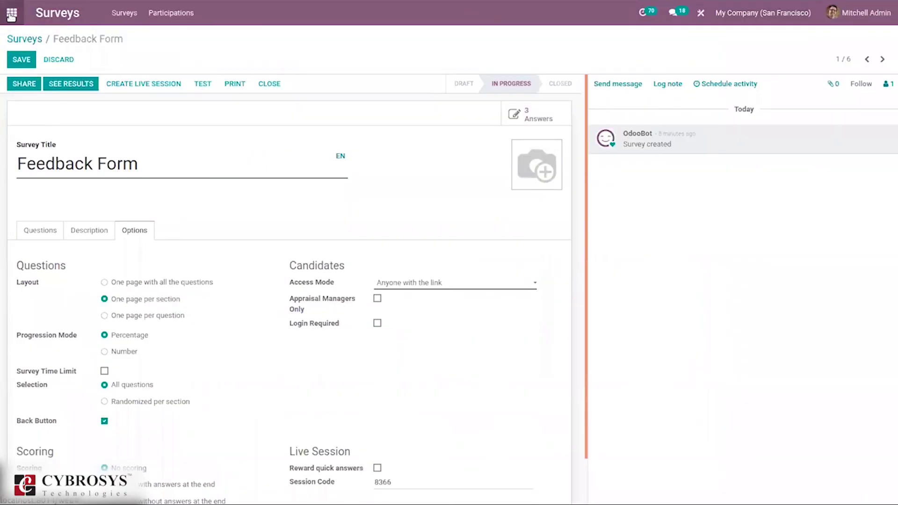
Step: Switch to the Appraisal app and open the Research & Development appraisal with the 01/31/2021 deadline
{"action": "left_click", "coordinate": [26, 13]}
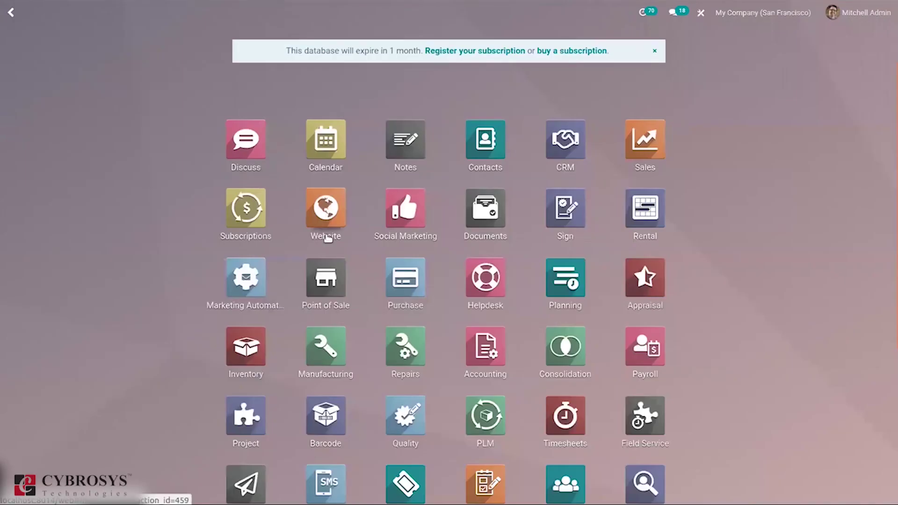
{"action": "type", "text": "app"}
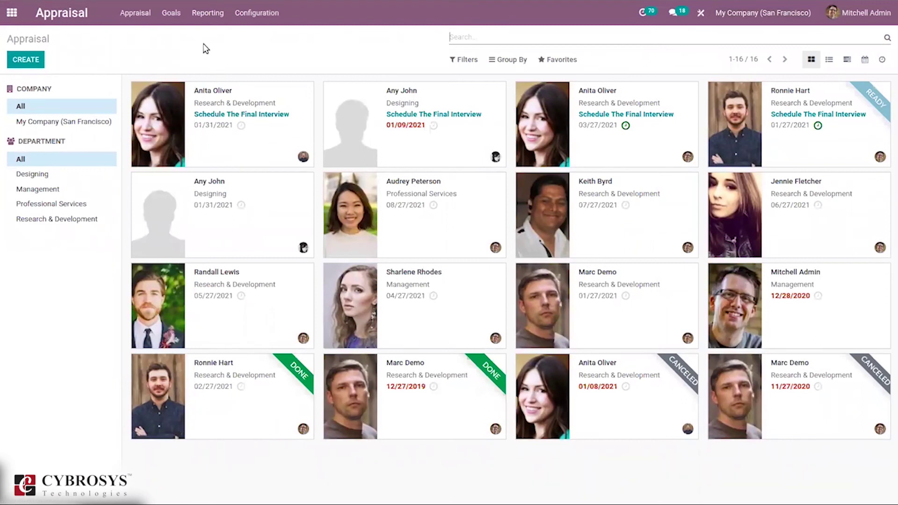
{"action": "left_click", "coordinate": [264, 133]}
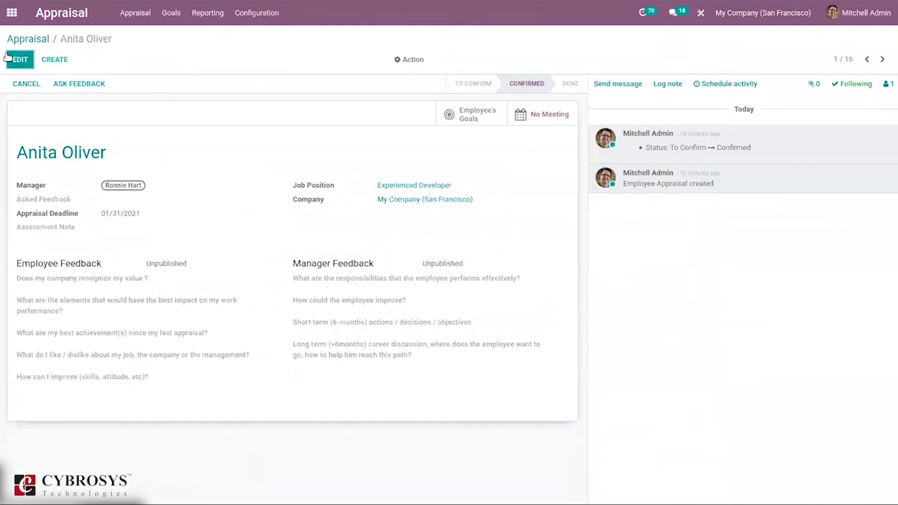
Step: Send a feedback request from the appraisal using the Feedback Form survey template, with the administrator as recipient
{"action": "left_click", "coordinate": [74, 88]}
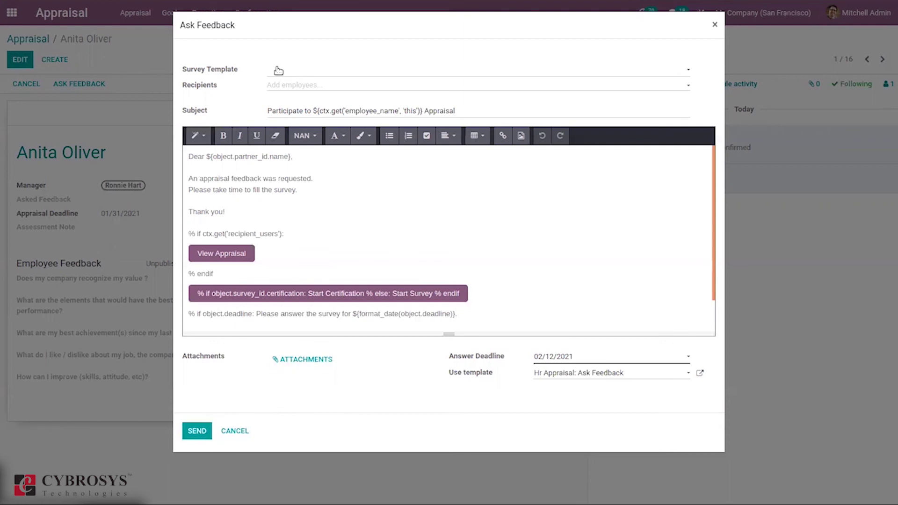
{"action": "left_click", "coordinate": [278, 70]}
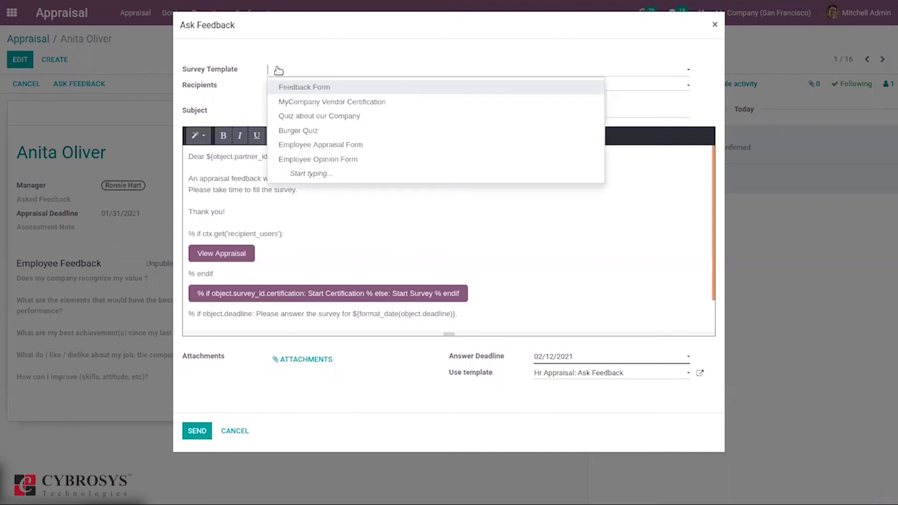
{"action": "left_click", "coordinate": [302, 85]}
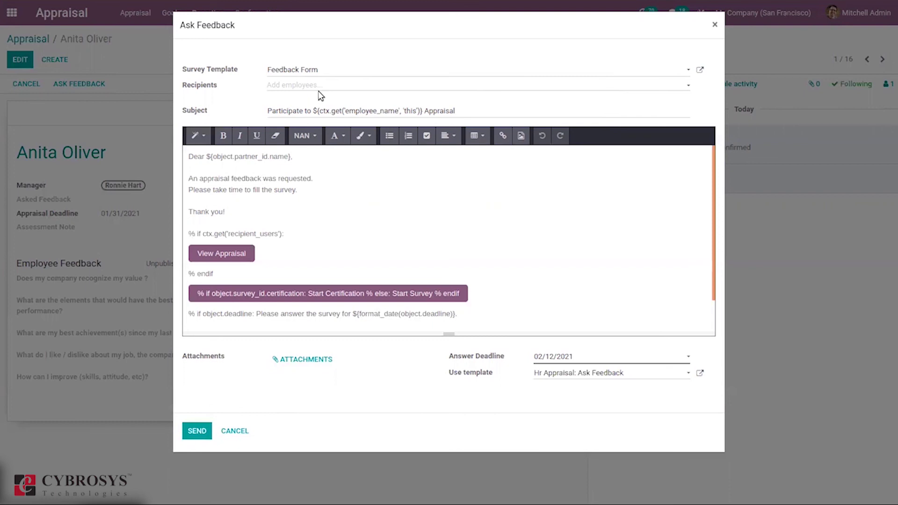
{"action": "left_click", "coordinate": [288, 86]}
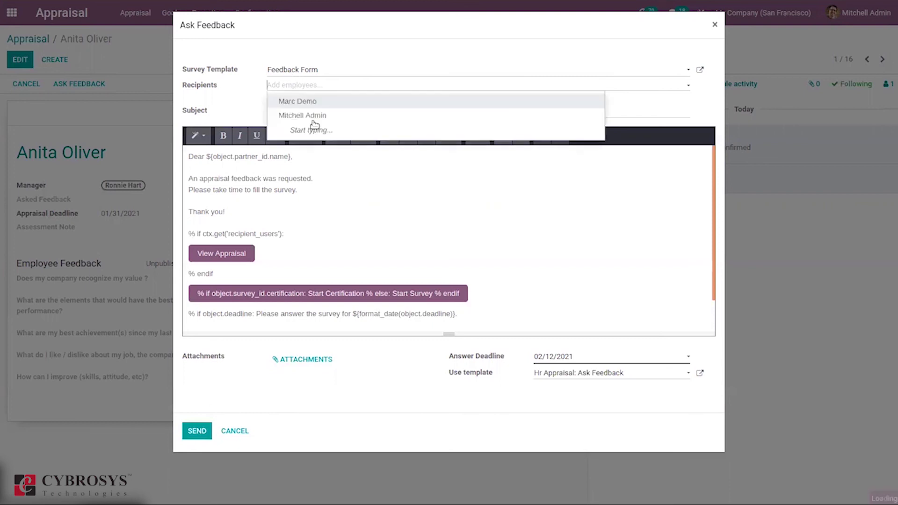
{"action": "left_click", "coordinate": [323, 114]}
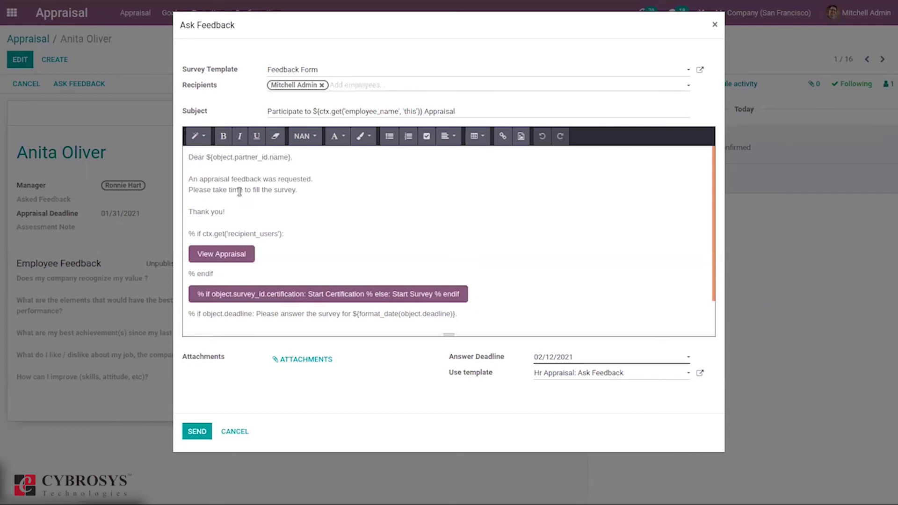
{"action": "left_click", "coordinate": [194, 430]}
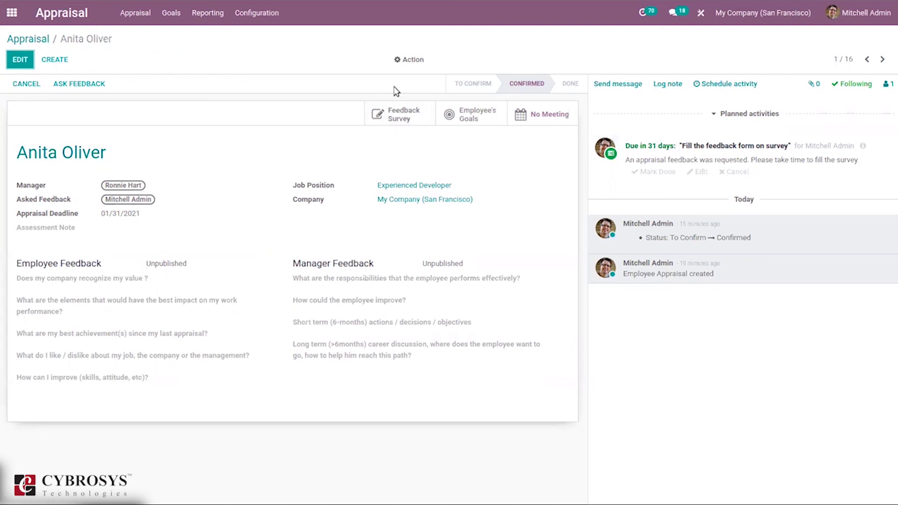
Step: View the appraisal's feedback survey results and return to the appraisal record
{"action": "left_click", "coordinate": [417, 123]}
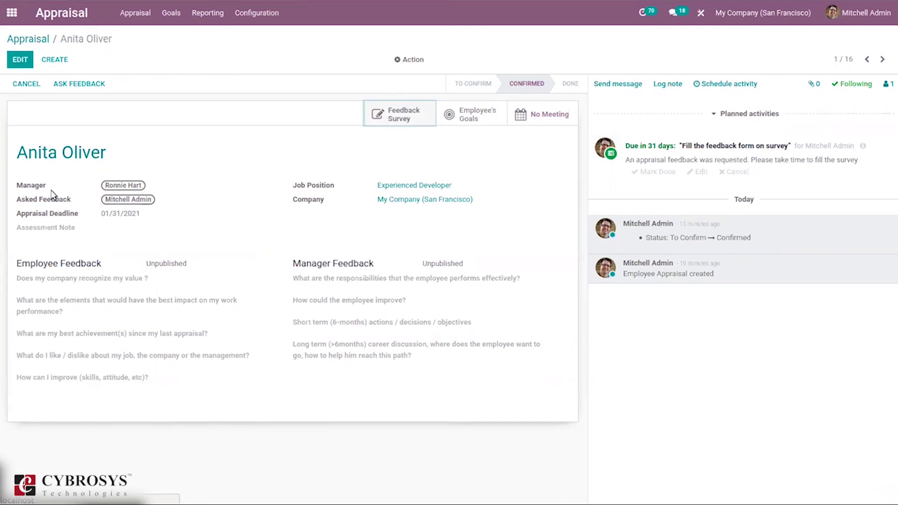
{"action": "left_click", "coordinate": [400, 114]}
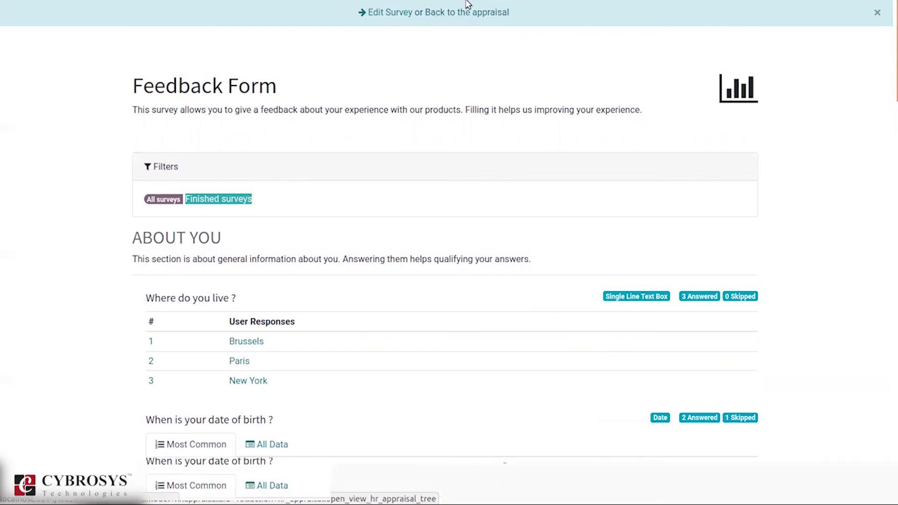
{"action": "left_click", "coordinate": [467, 12]}
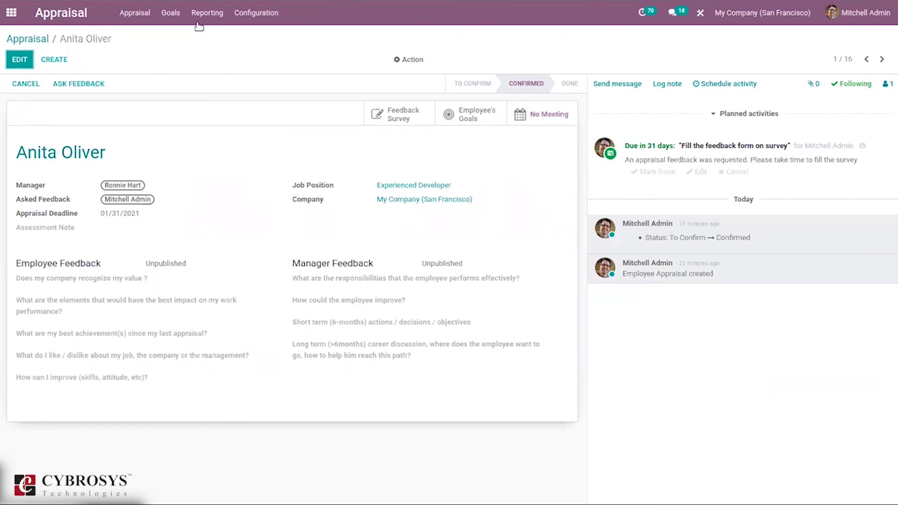
Step: Open the appraisal analysis report and advance its monthly Gantt chart to February 2021
{"action": "left_click", "coordinate": [204, 14]}
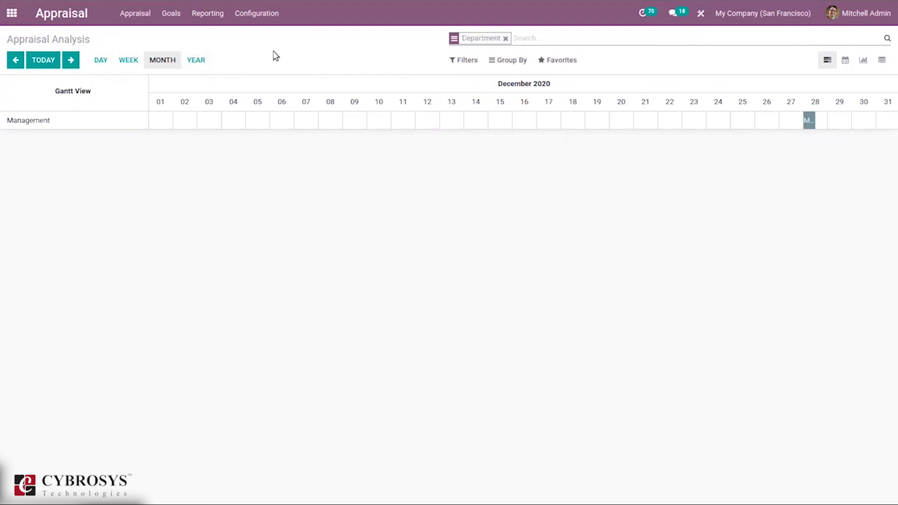
{"action": "left_click", "coordinate": [70, 61]}
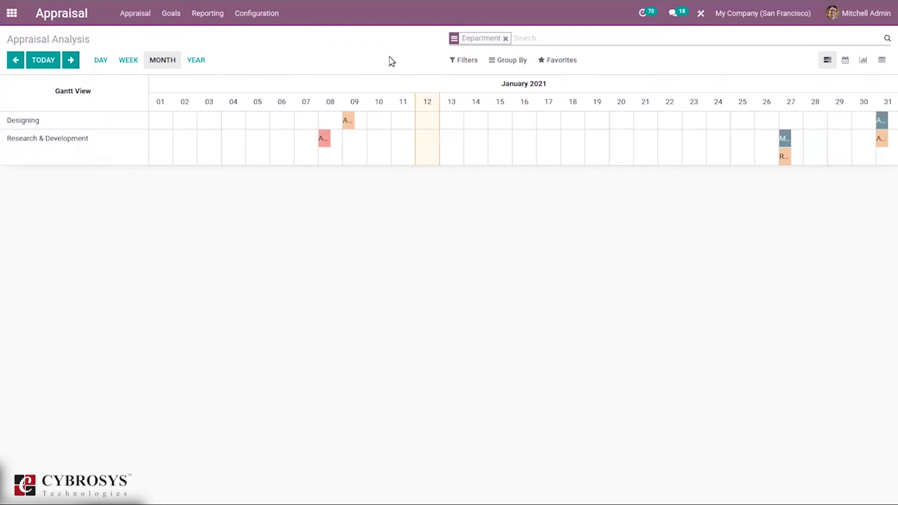
{"action": "left_click", "coordinate": [70, 60]}
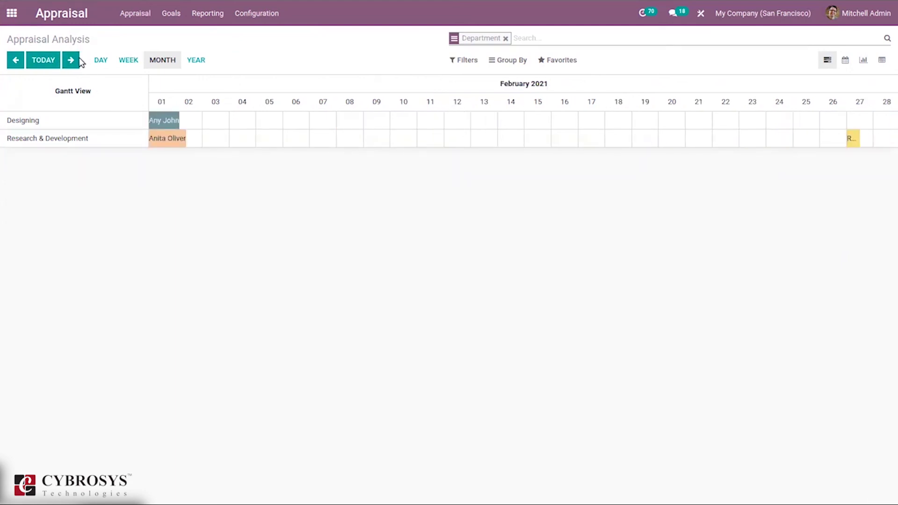
Step: Browse the monthly Gantt chart forward to March 2021 and back to November 2020
{"action": "left_click", "coordinate": [78, 60]}
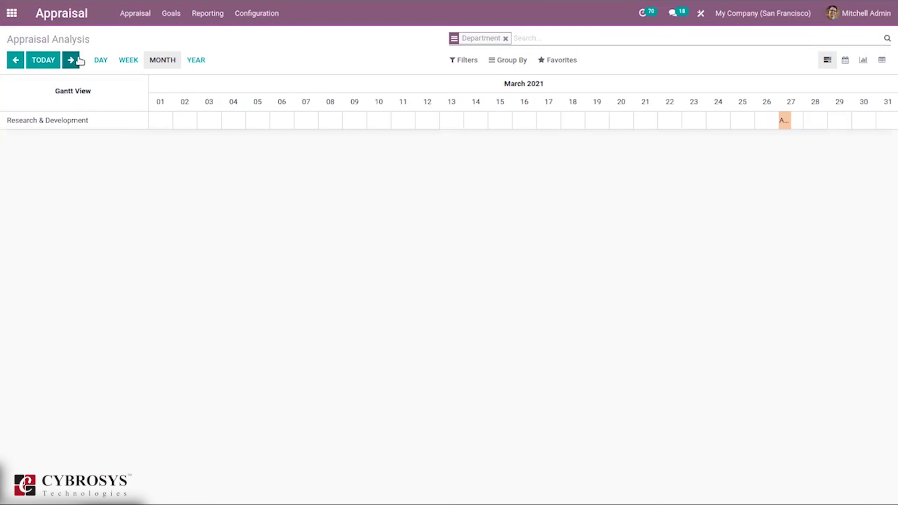
{"action": "left_click", "coordinate": [14, 63]}
{"action": "left_click", "coordinate": [14, 63]}
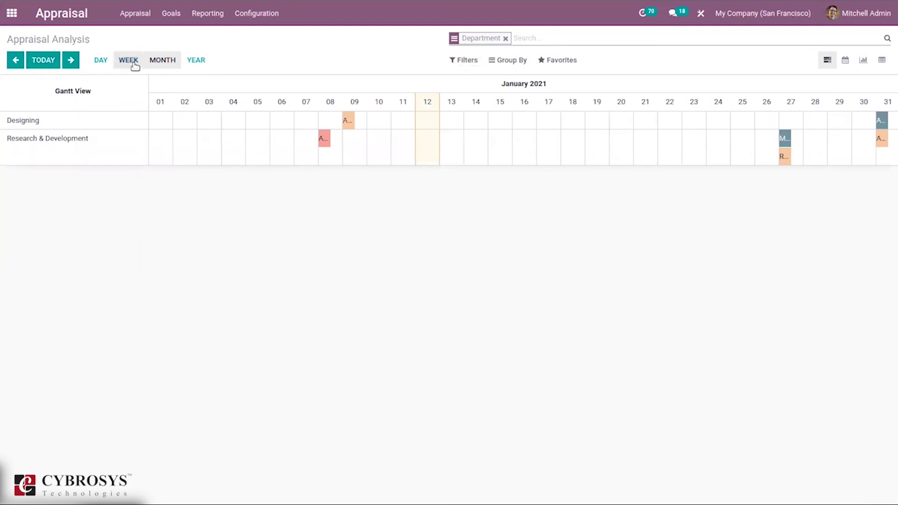
{"action": "left_click", "coordinate": [15, 60]}
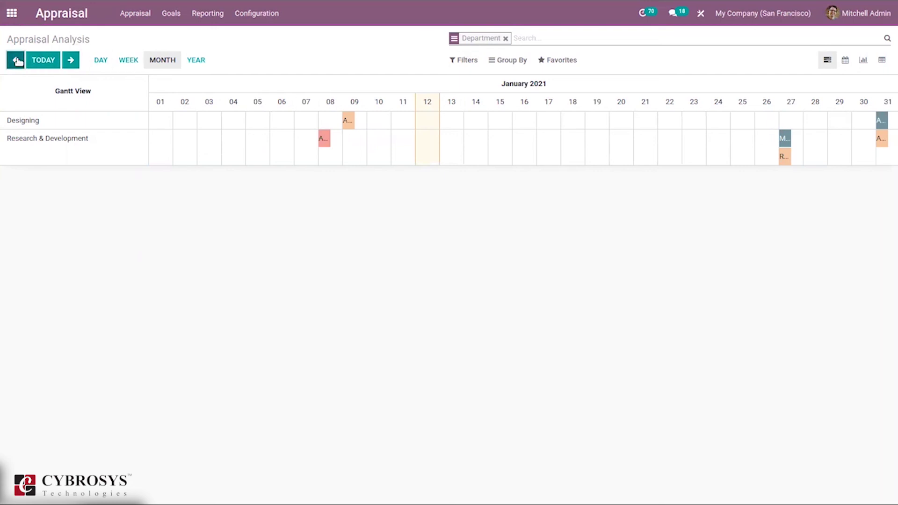
{"action": "left_click", "coordinate": [15, 59]}
Step: Filter the appraisal analysis to Appraisal Sent records and review the available grouping options, keeping the Department grouping
{"action": "left_click", "coordinate": [466, 60]}
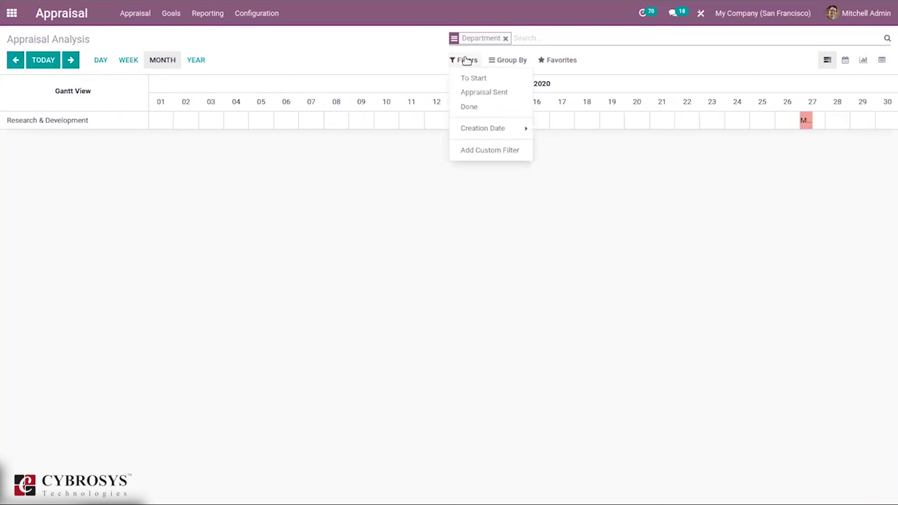
{"action": "left_click", "coordinate": [493, 91]}
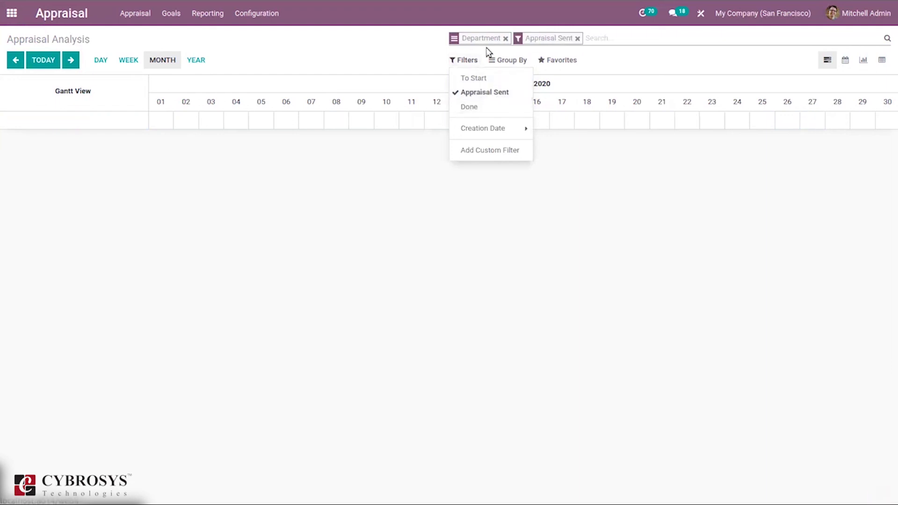
{"action": "left_click", "coordinate": [531, 62]}
{"action": "left_click", "coordinate": [513, 61]}
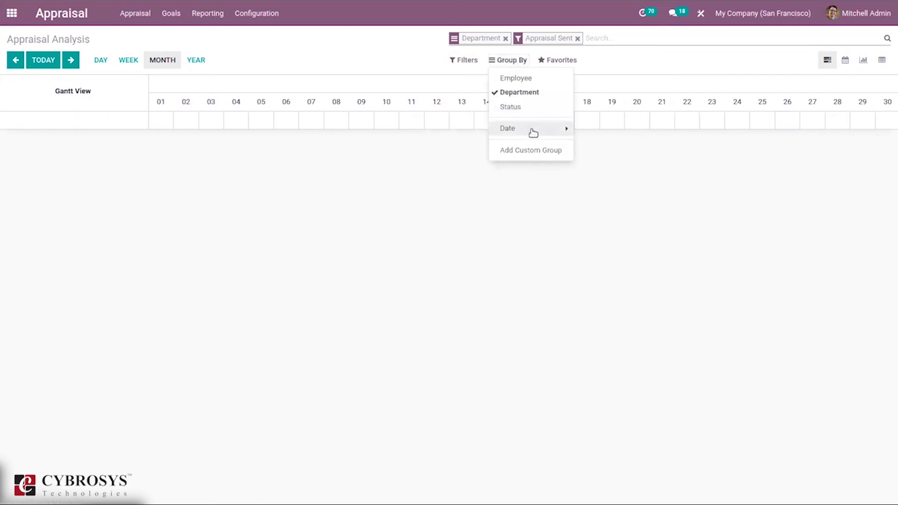
{"action": "left_click", "coordinate": [703, 175]}
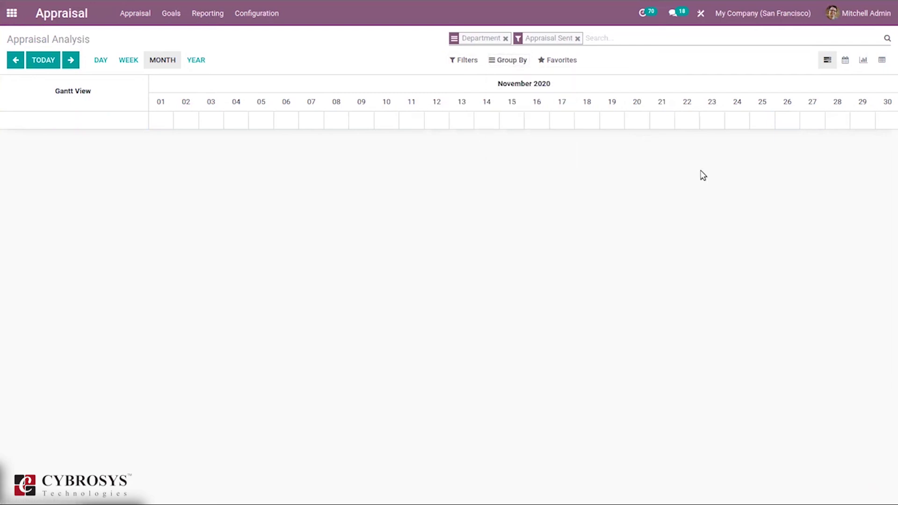
Step: Show the appraisal analysis as a graph and as a pivot table, and insert the pivot into a new spreadsheet
{"action": "left_click", "coordinate": [863, 59]}
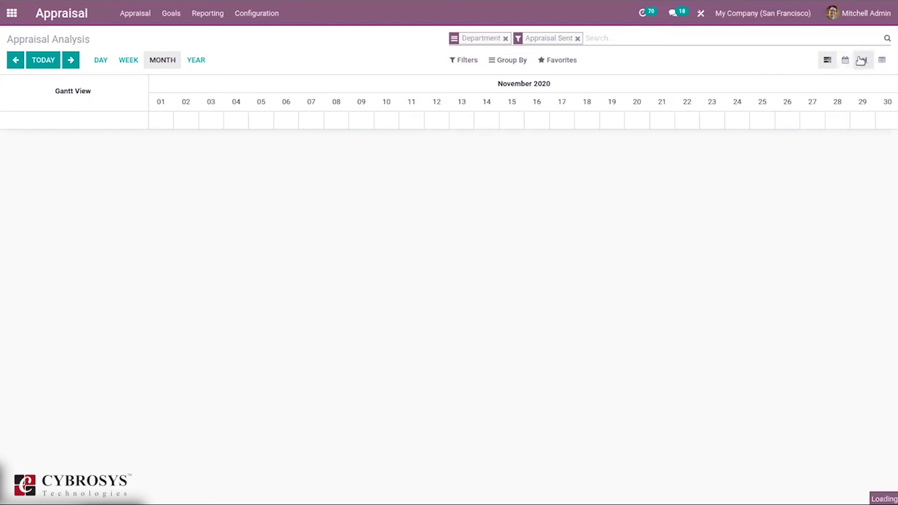
{"action": "left_click", "coordinate": [882, 60]}
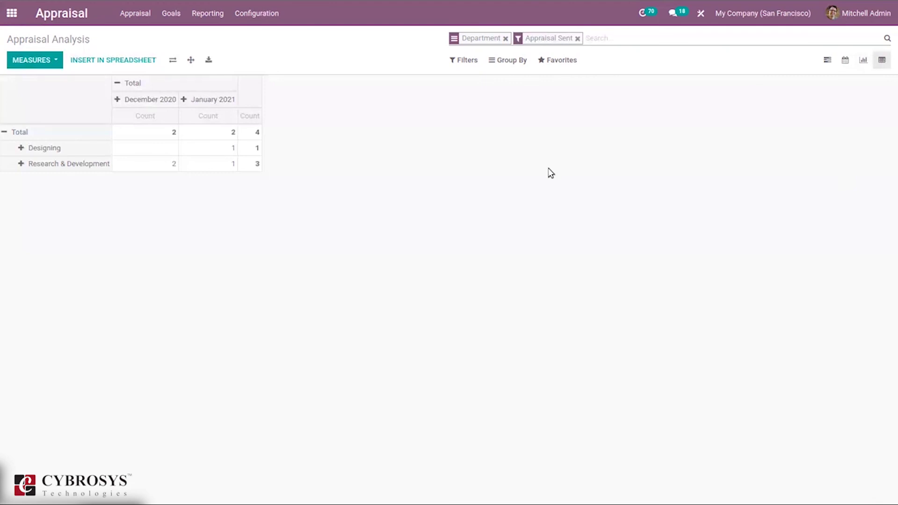
{"action": "left_click", "coordinate": [99, 60]}
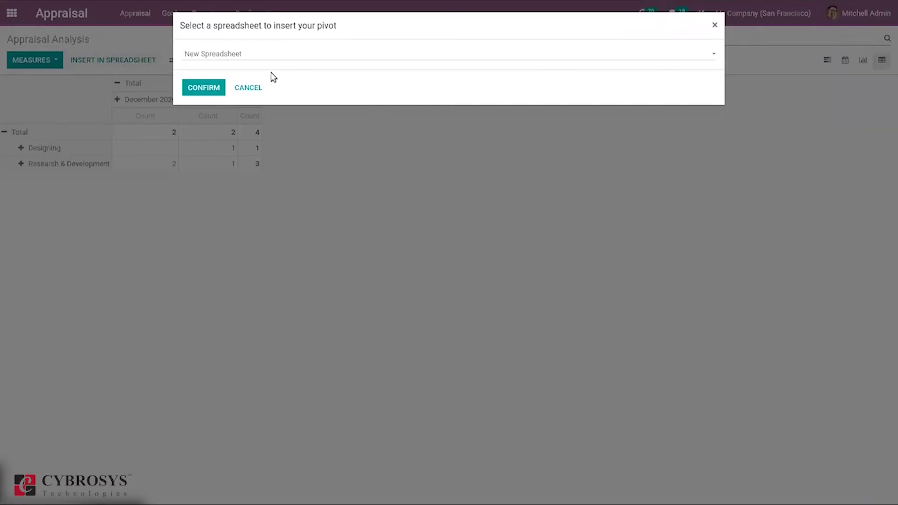
{"action": "left_click", "coordinate": [252, 55]}
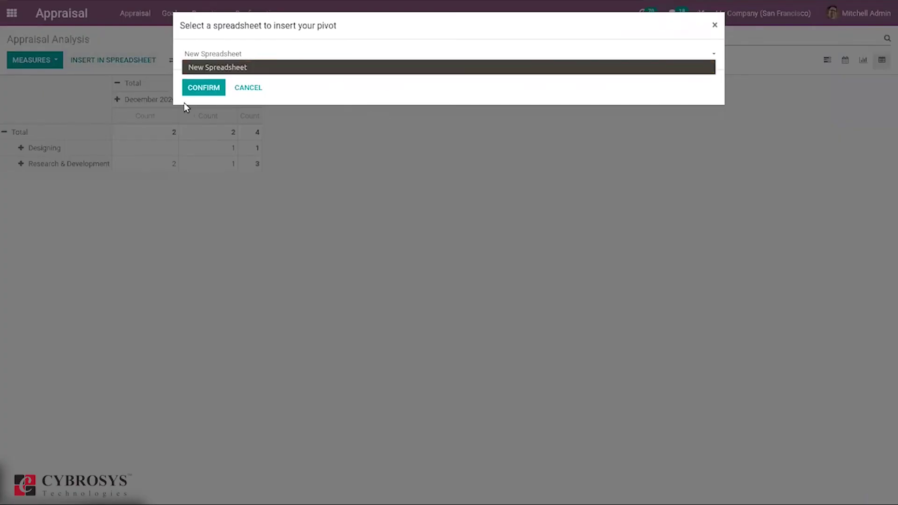
{"action": "left_click", "coordinate": [203, 88]}
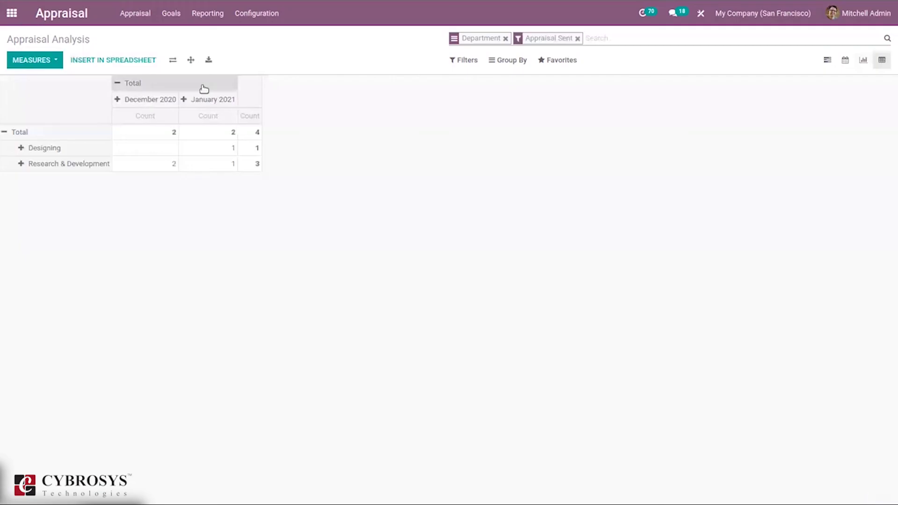